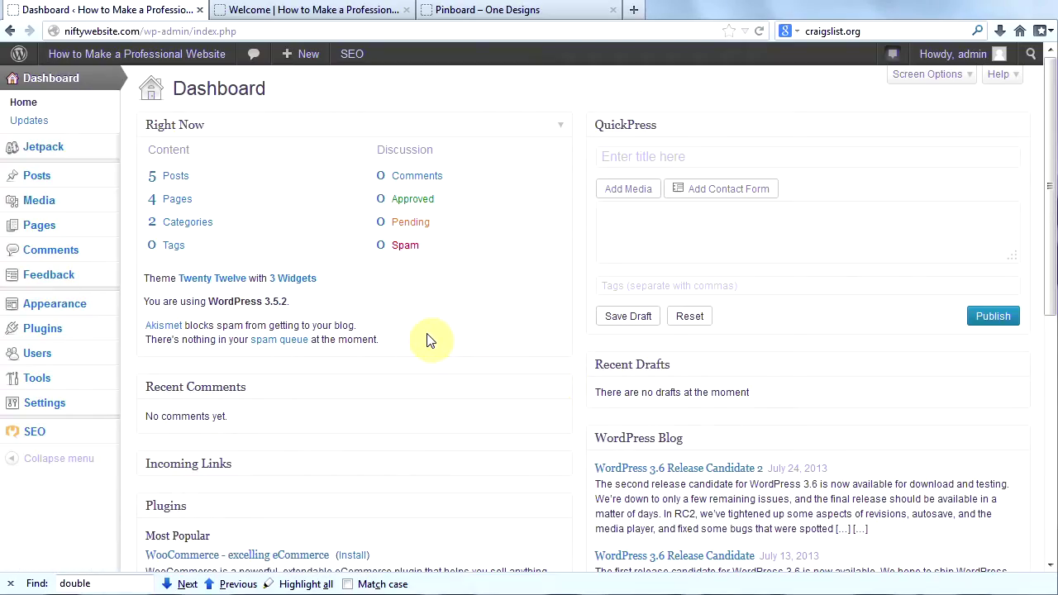
- Search the theme installer for PINBOARD and install the Pinboard theme
mouse_move(52, 307)
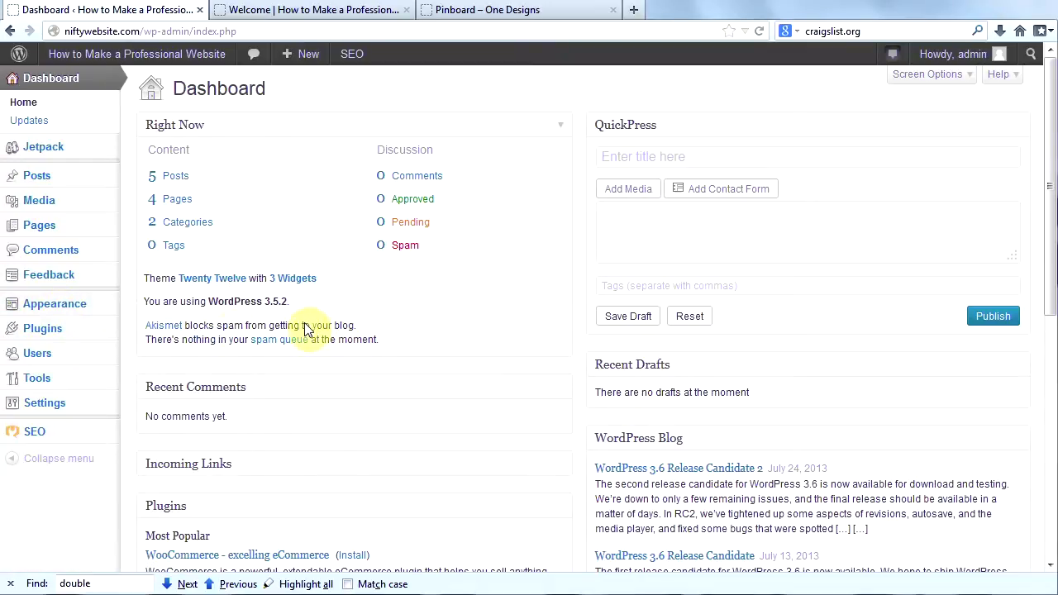
mouse_move(113, 329)
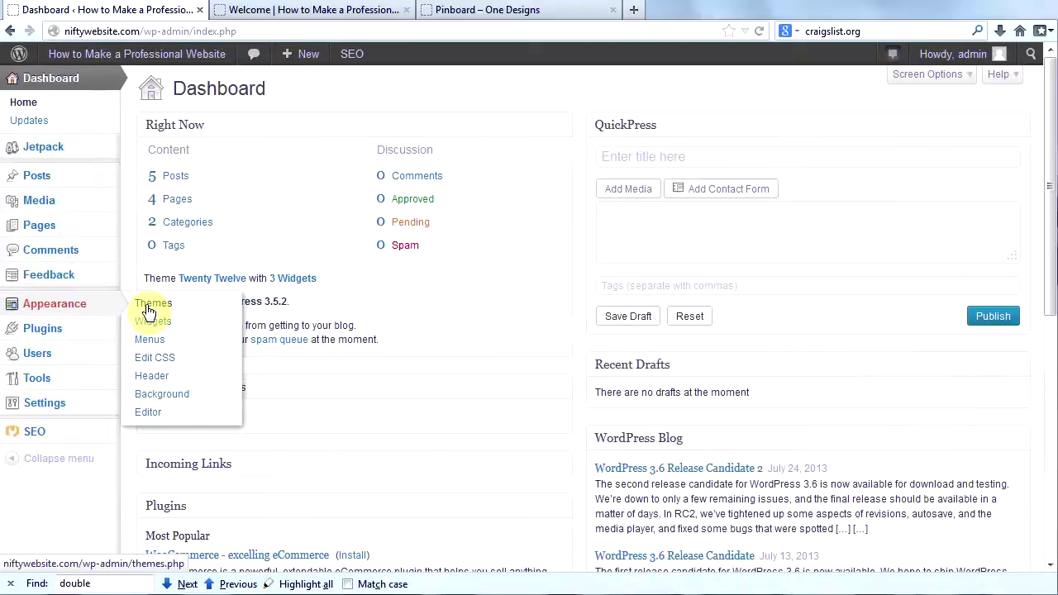
left_click(151, 304)
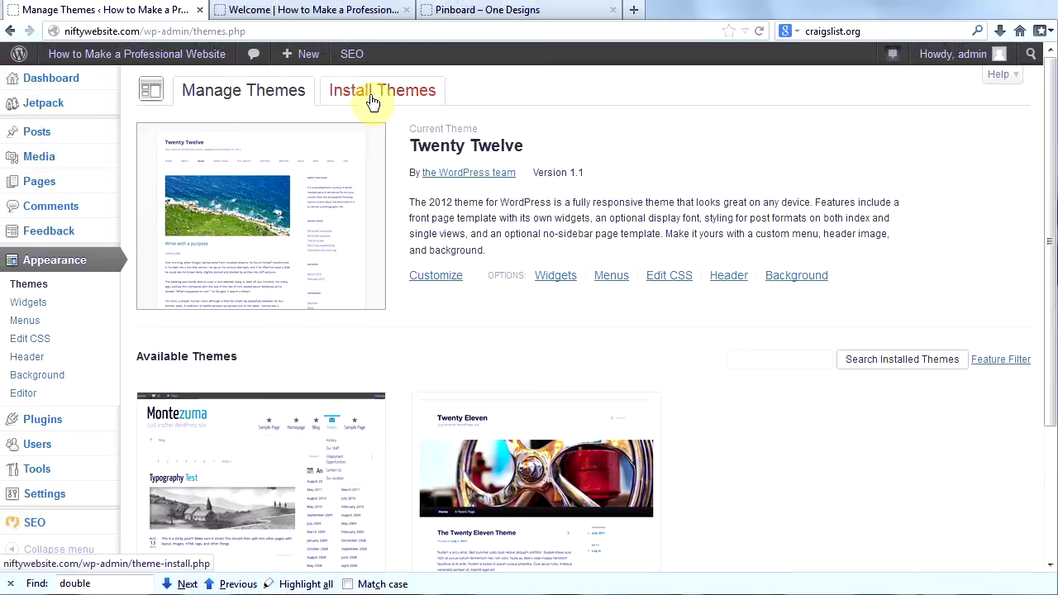
left_click(372, 99)
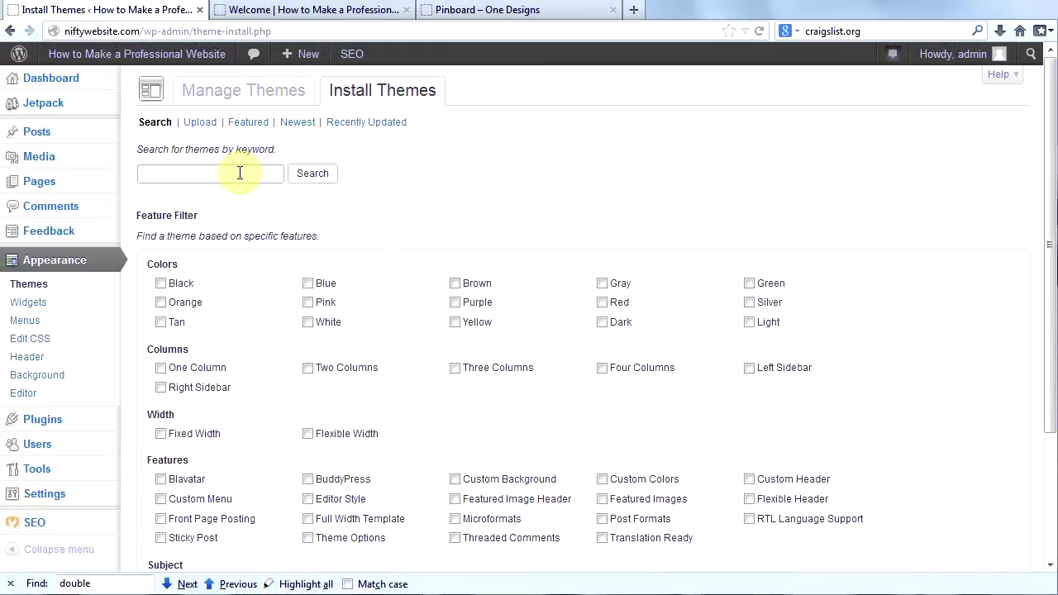
type("PINBOARD")
key("Return")
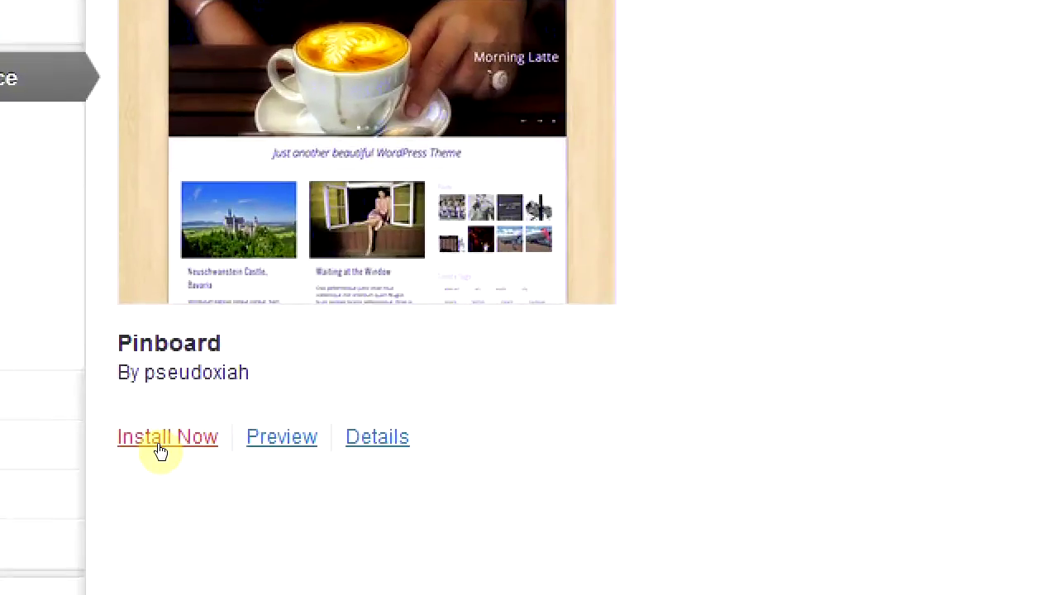
left_click(161, 441)
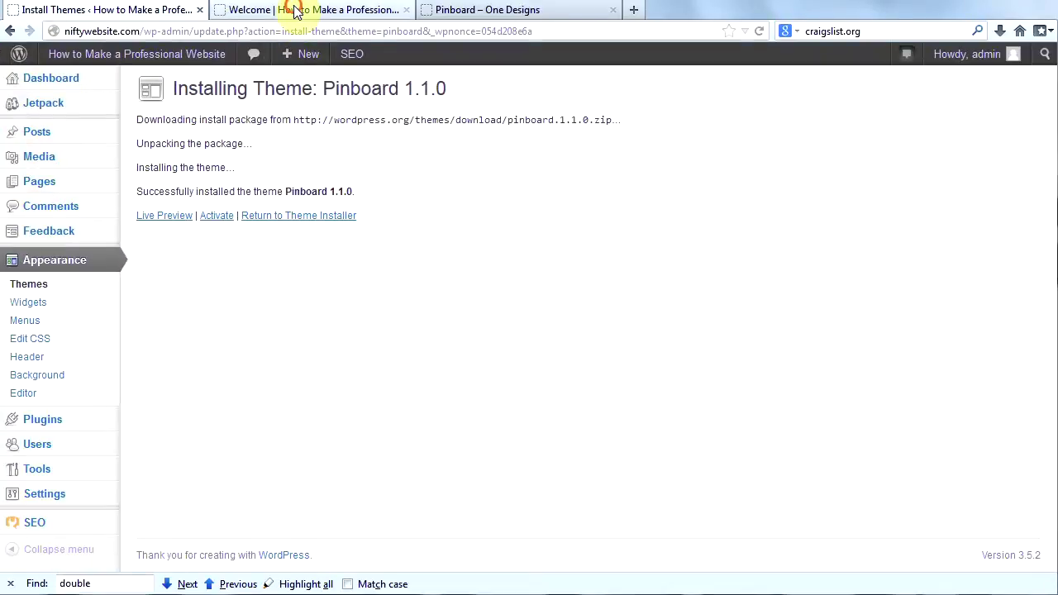
- View the live site's front page under the current theme and return to the theme installation page
left_click(296, 10)
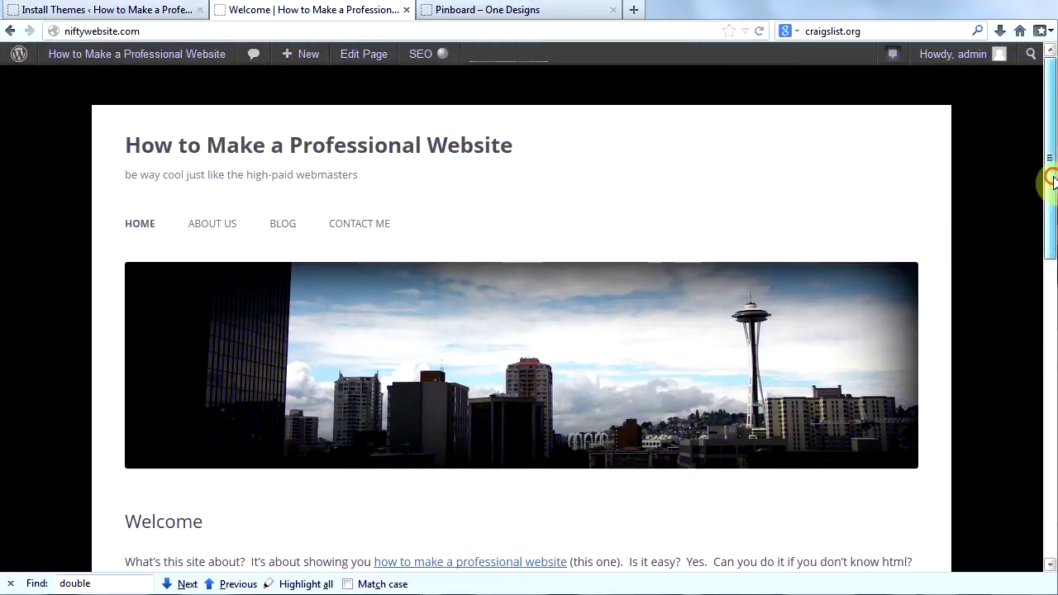
left_click_drag(1052, 180, 702, 268)
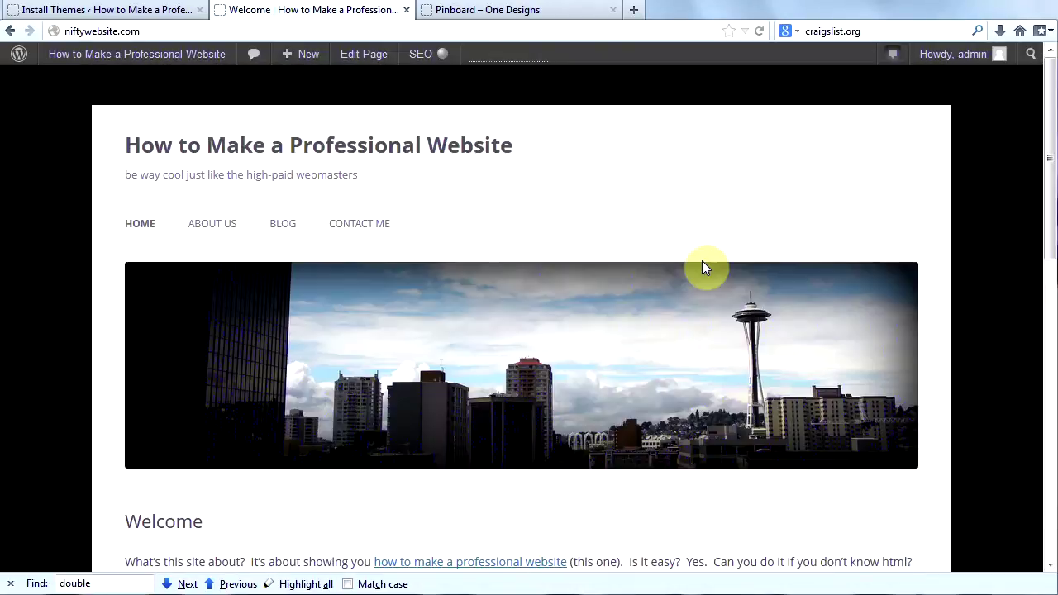
left_click(85, 11)
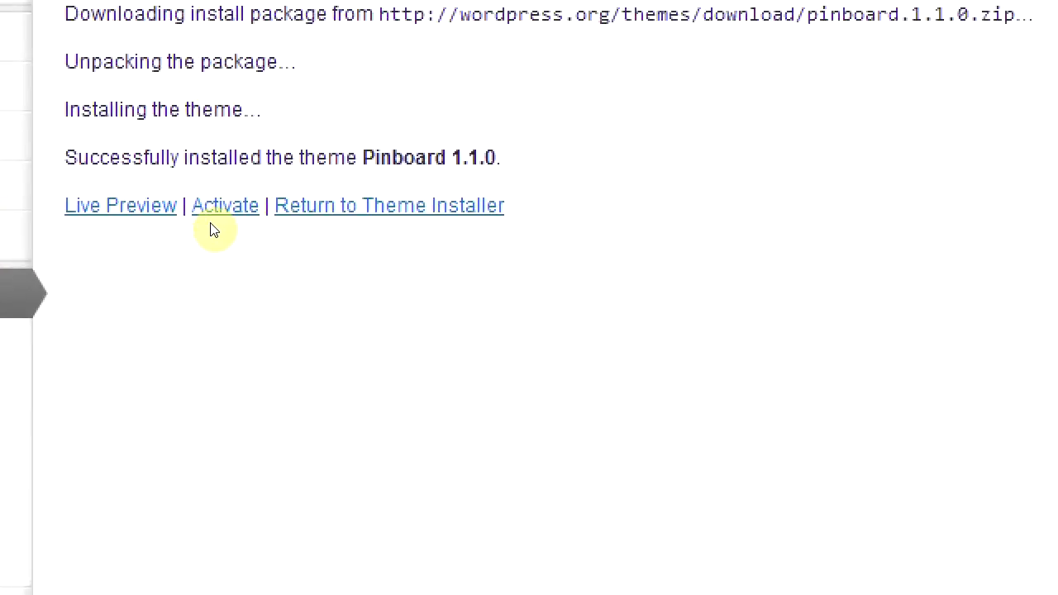
- Activate the Pinboard theme and reload the live front page to check its new design
left_click(220, 208)
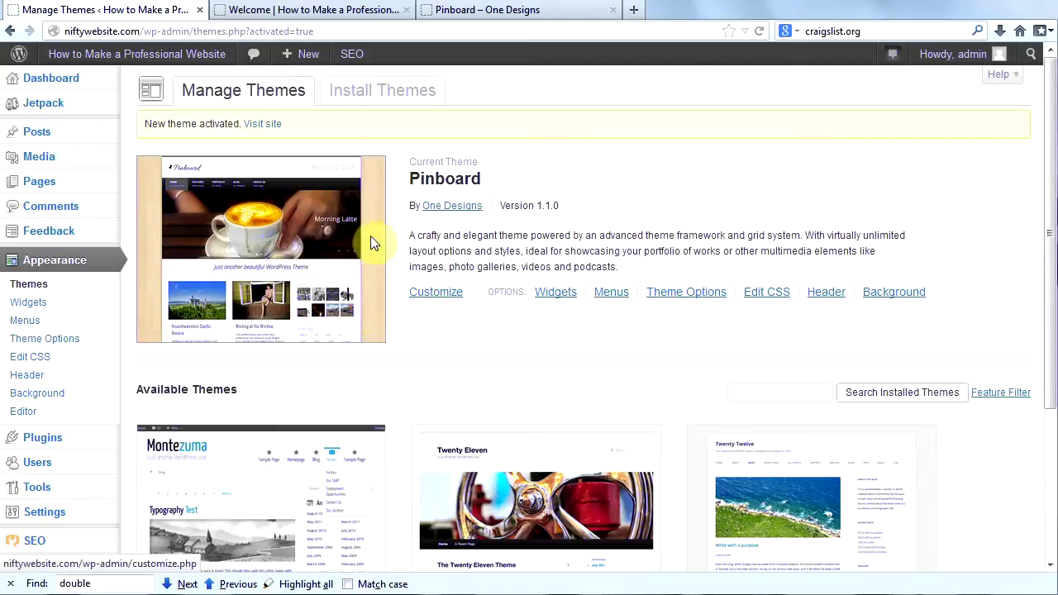
left_click(327, 12)
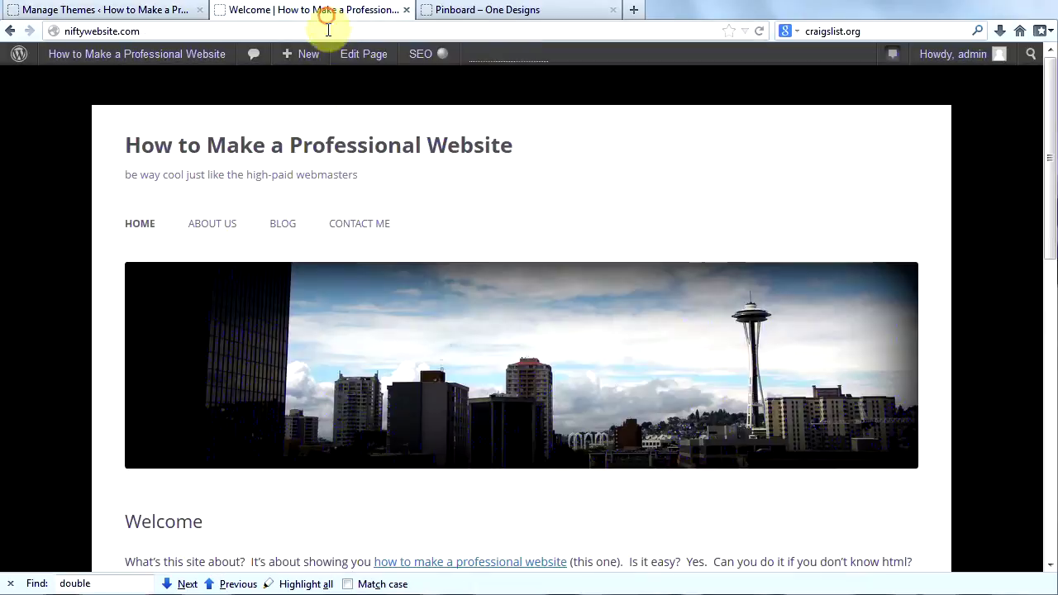
left_click(759, 30)
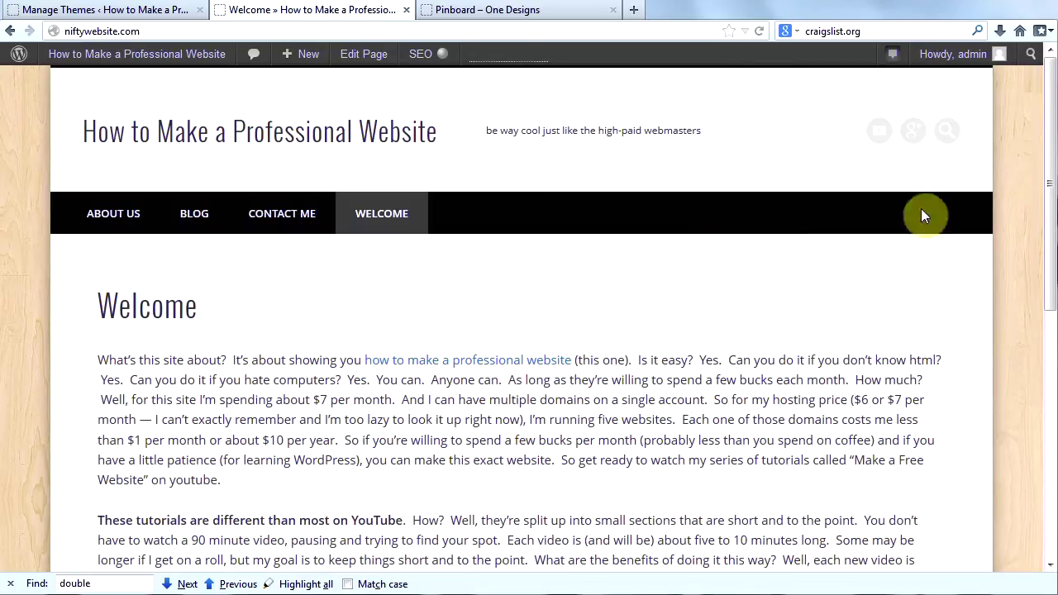
left_click_drag(1050, 183, 1056, 213)
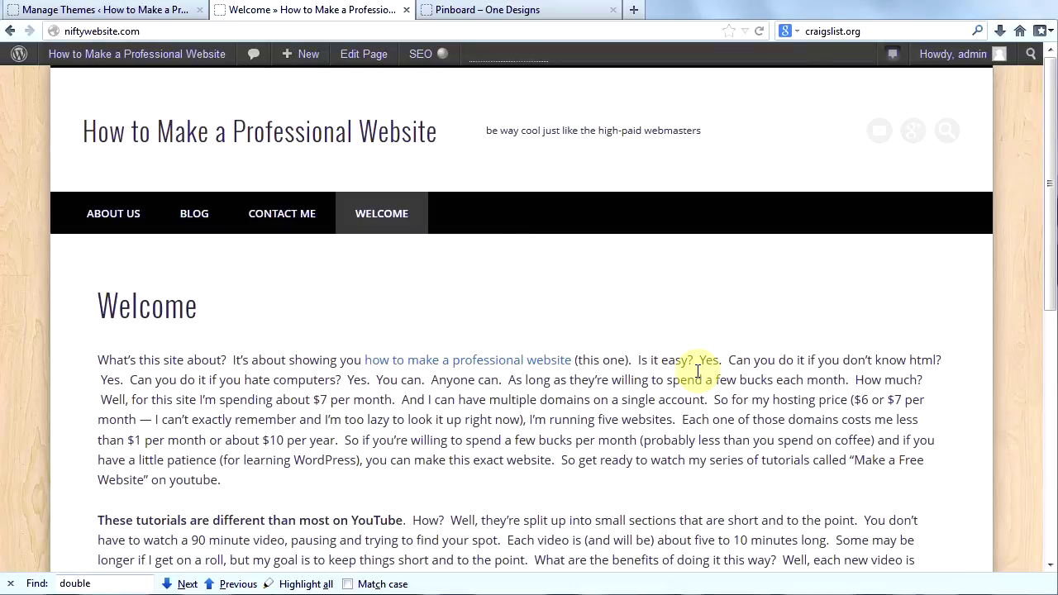
- Review the Pinboard theme's General options from global settings to footer and save the settings
left_click(135, 77)
mouse_move(68, 313)
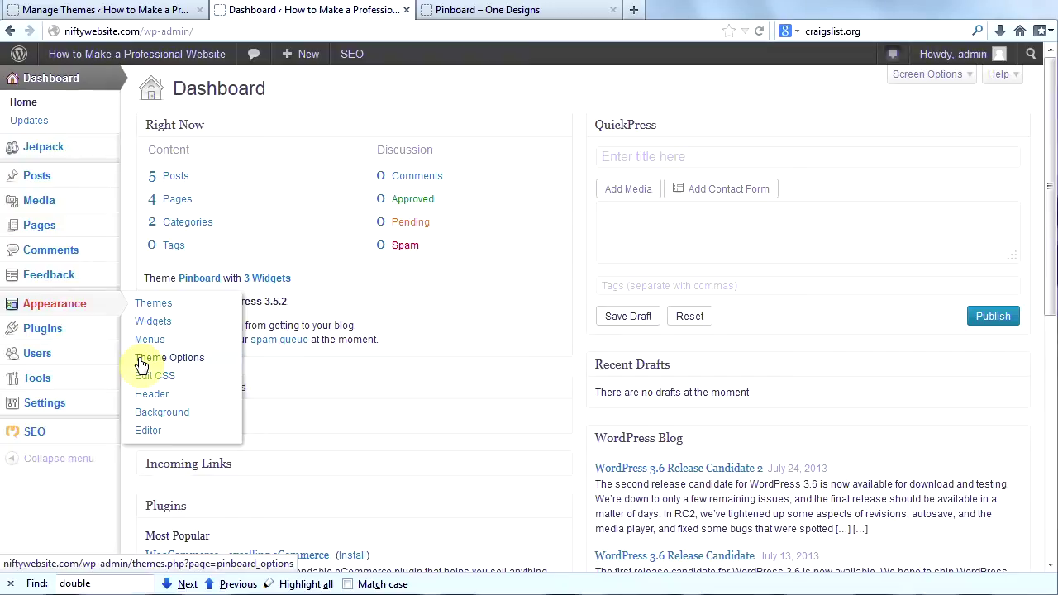
left_click(142, 361)
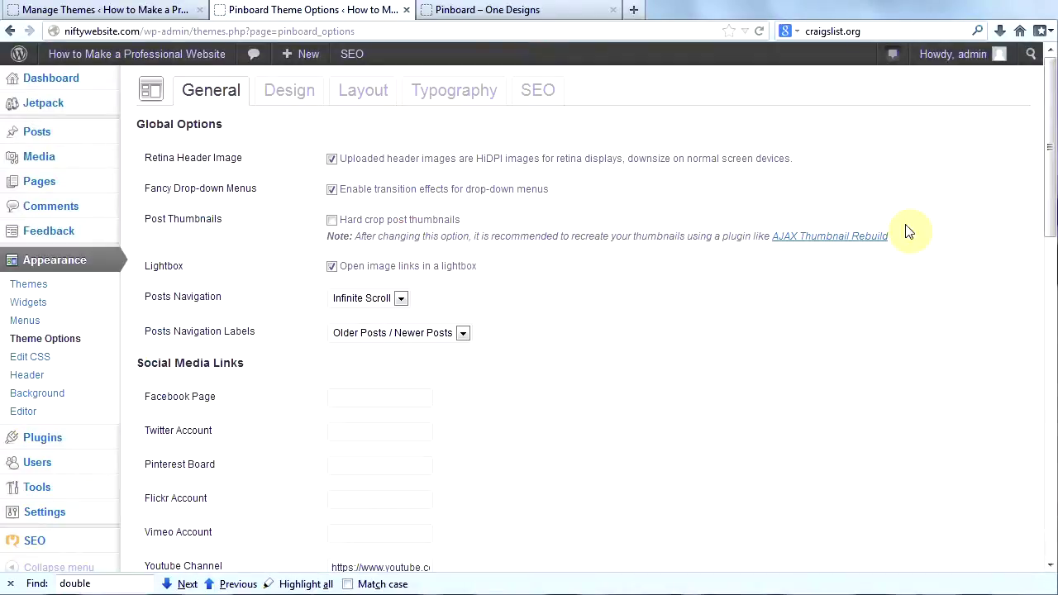
left_click_drag(1055, 163, 1042, 271)
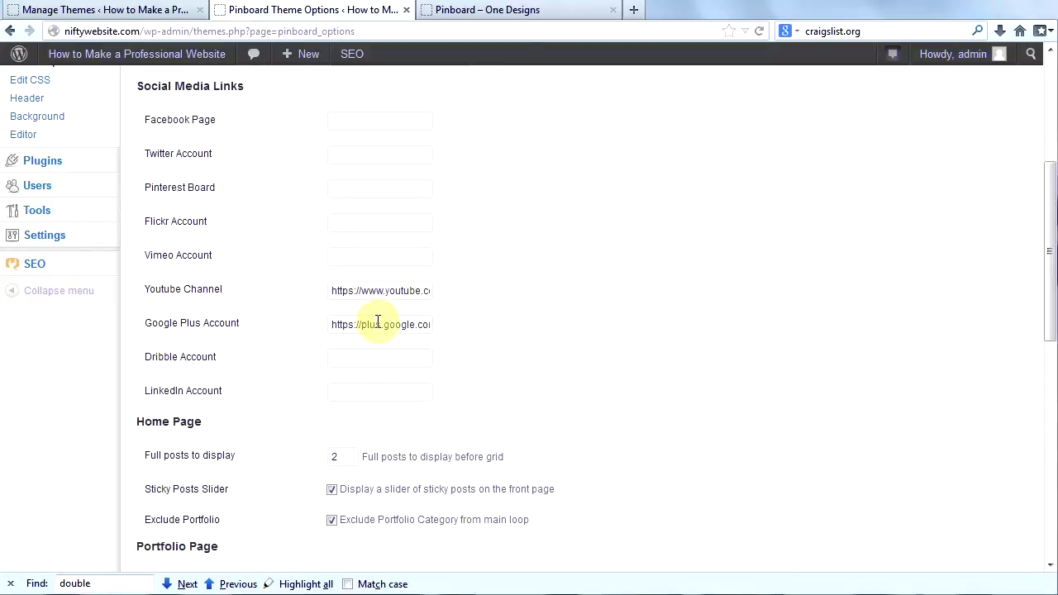
scroll(636, 331, "down", 3)
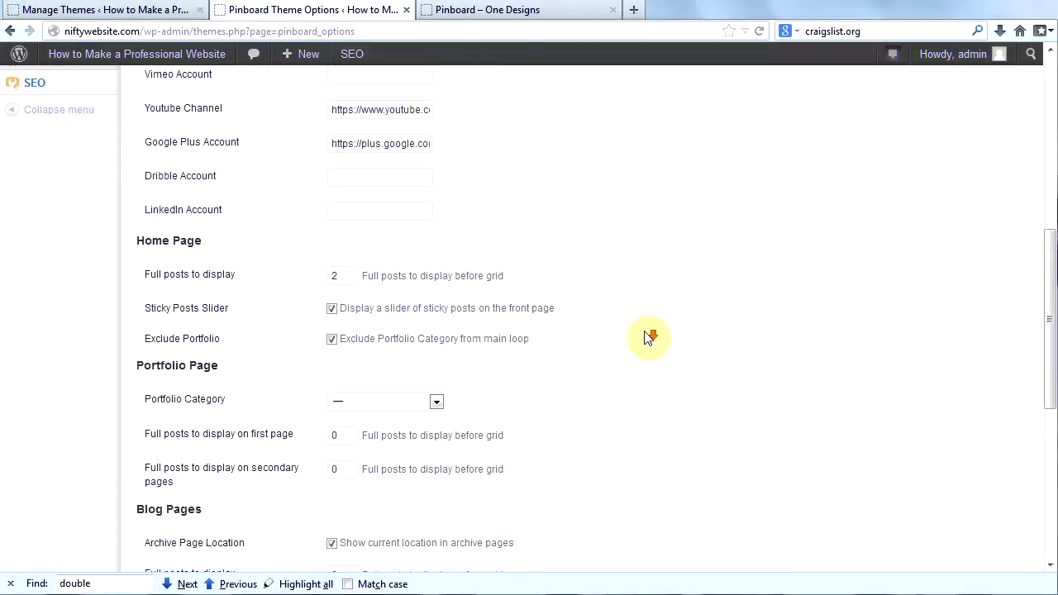
left_click_drag(1050, 335, 1038, 488)
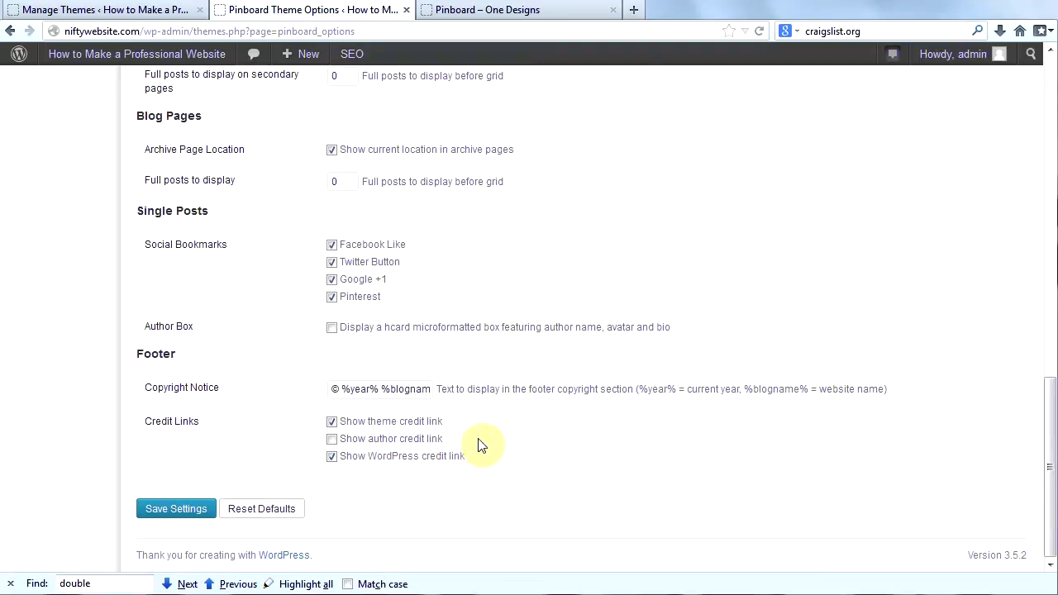
left_click(156, 511)
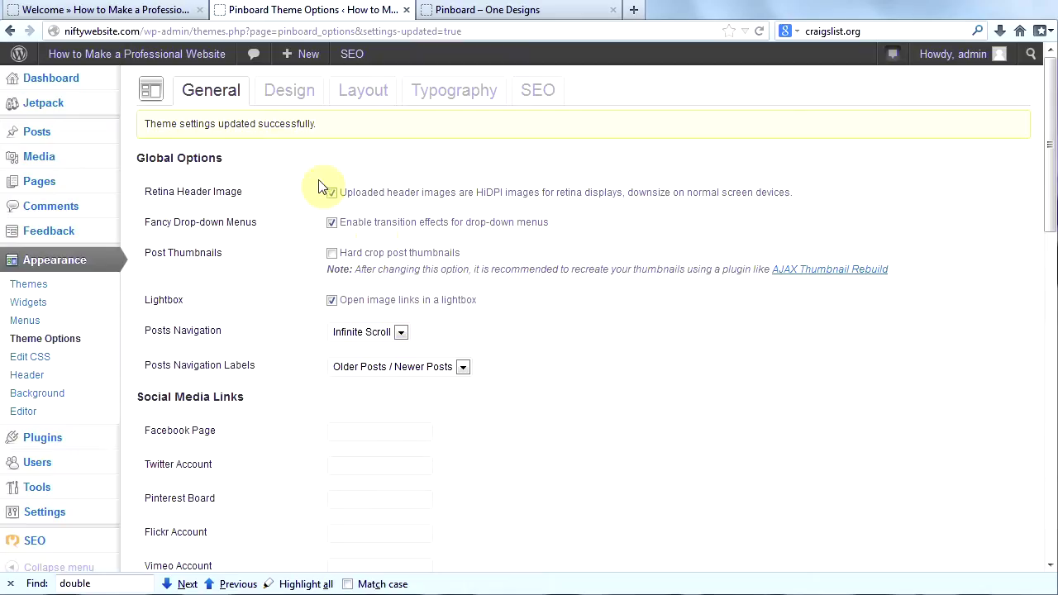
- Open the post "test post one" for editing and bring up its featured image selection
left_click(128, 11)
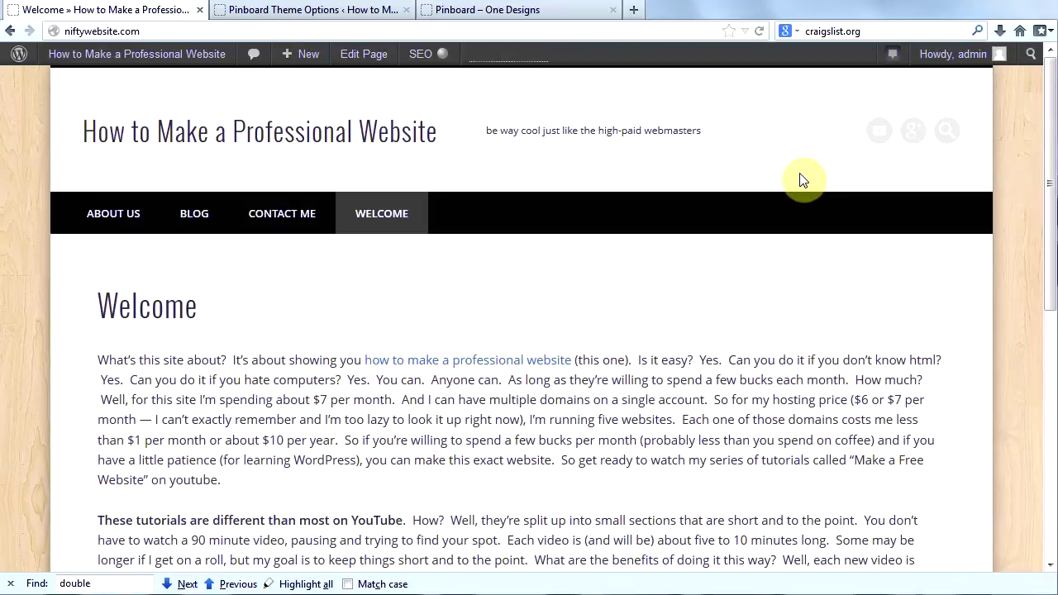
mouse_move(154, 64)
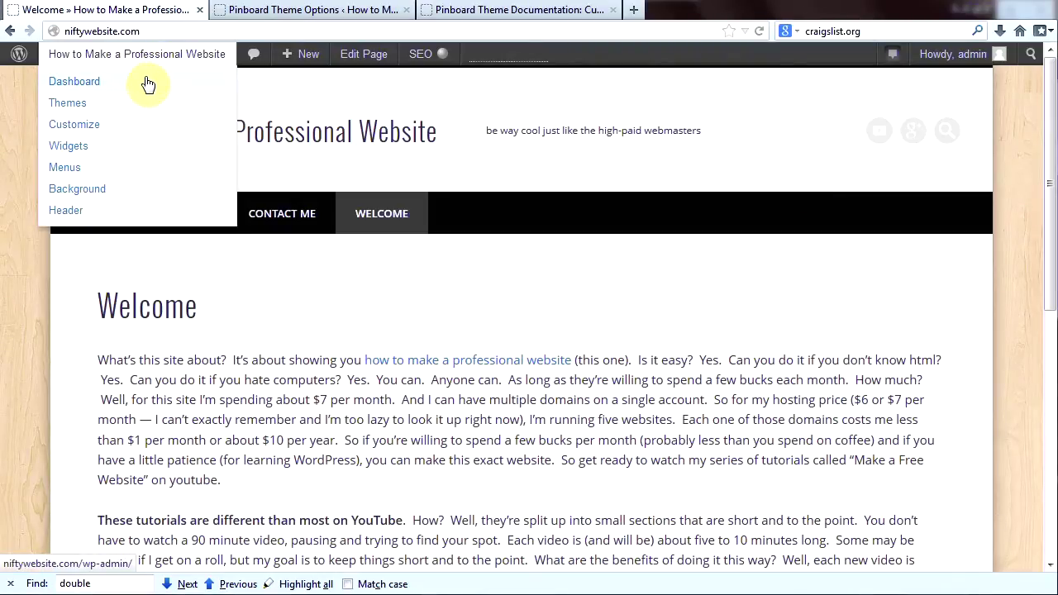
left_click(148, 83)
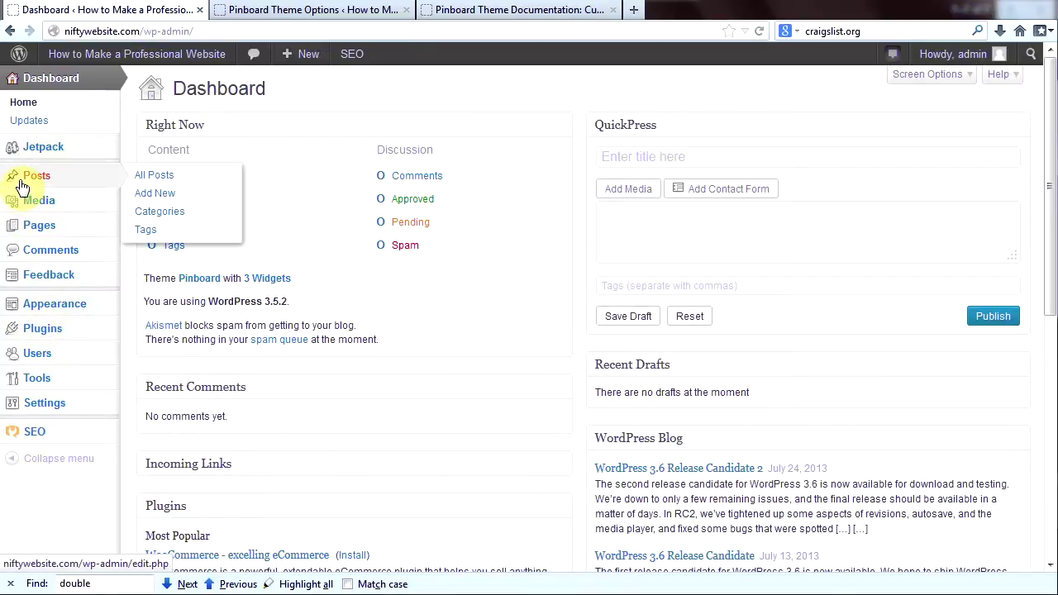
left_click(21, 187)
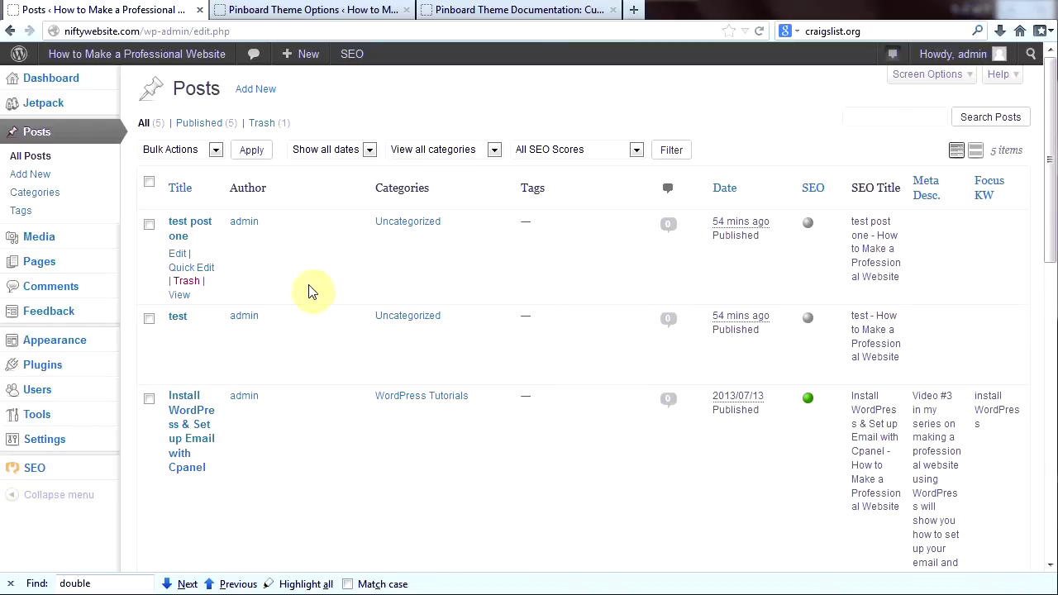
scroll(248, 385, "down", 8)
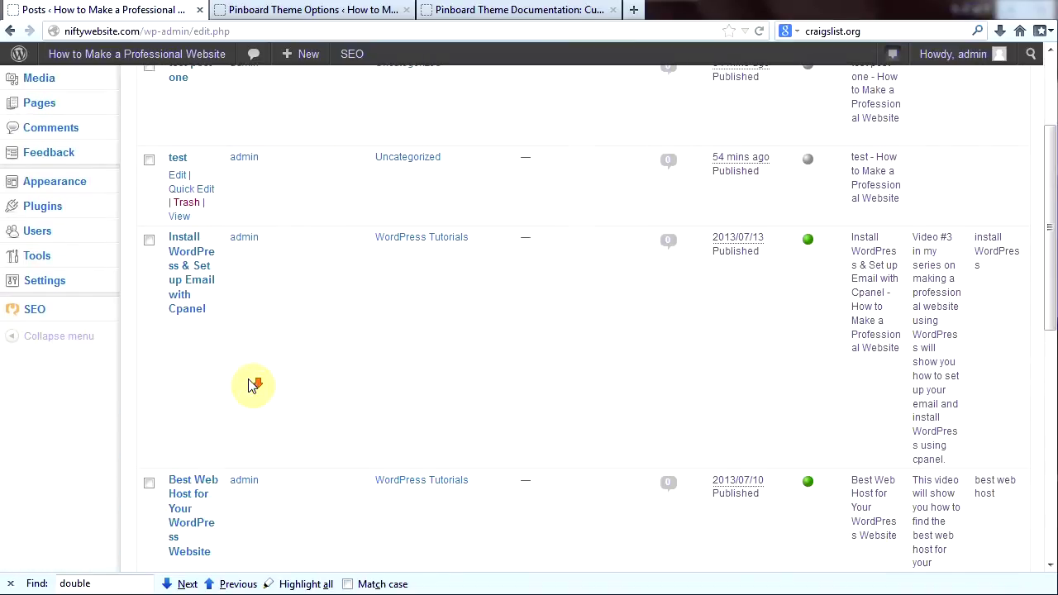
scroll(273, 387, "up", 10)
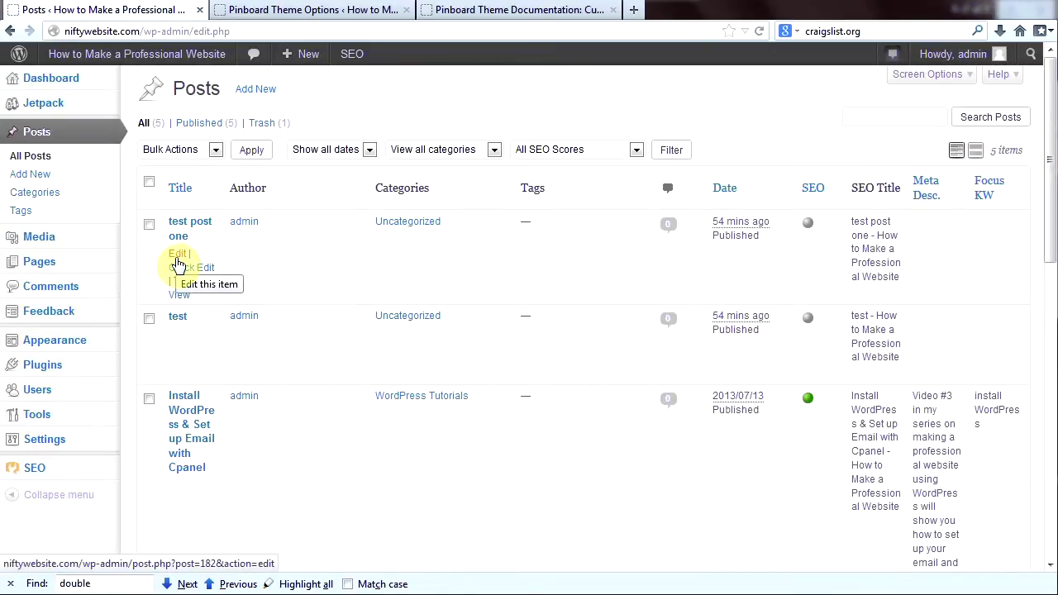
left_click(177, 258)
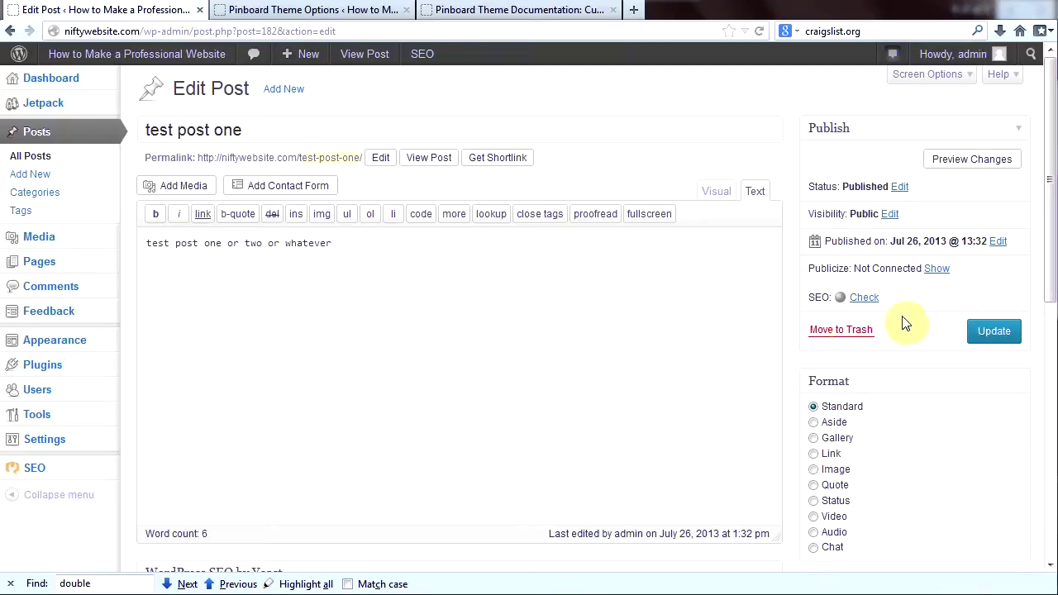
left_click_drag(1054, 281, 1050, 505)
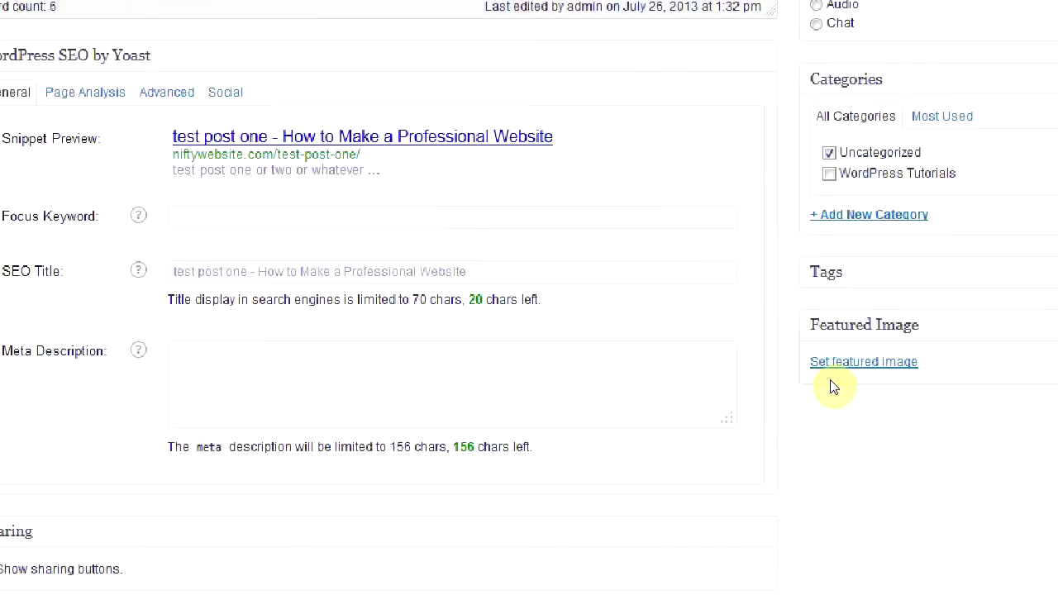
left_click(864, 352)
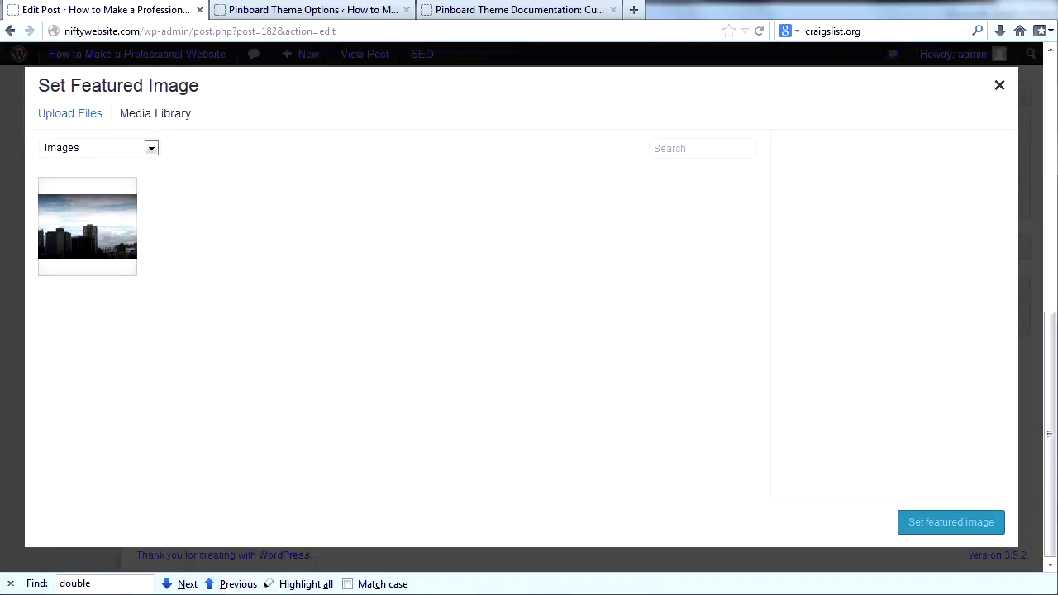
- Switch to Picasa and open the photo beach-trip-july-2013 002.JPG for cropping
key("alt+Tab")
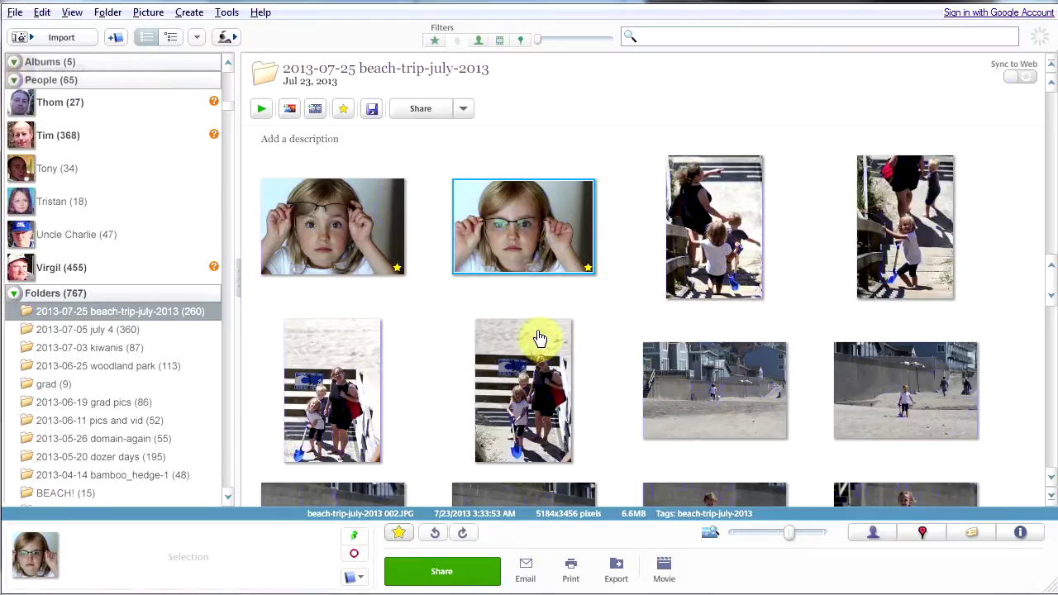
double_click(528, 258)
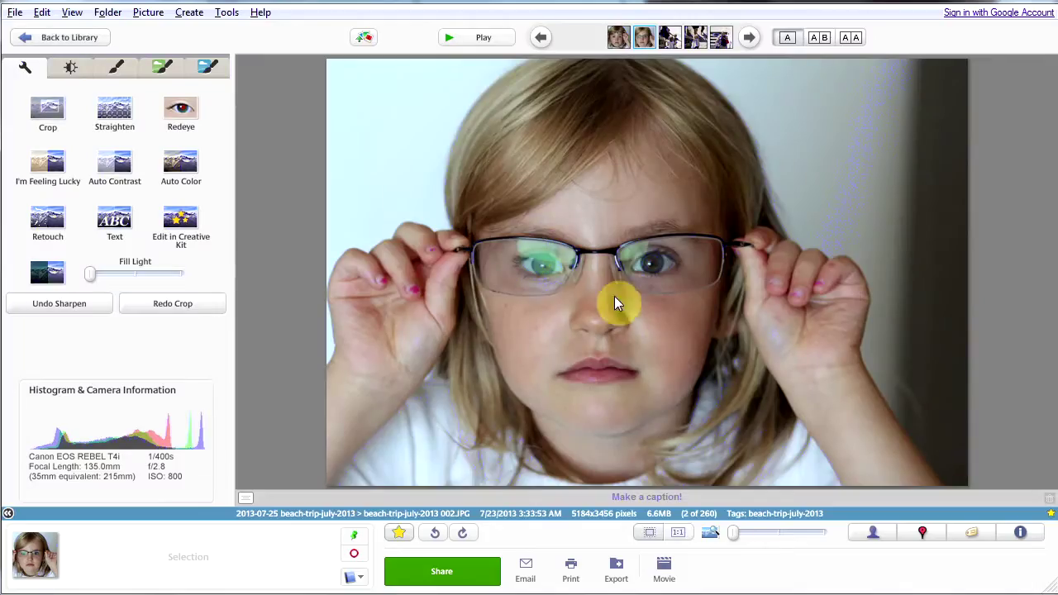
left_click(51, 110)
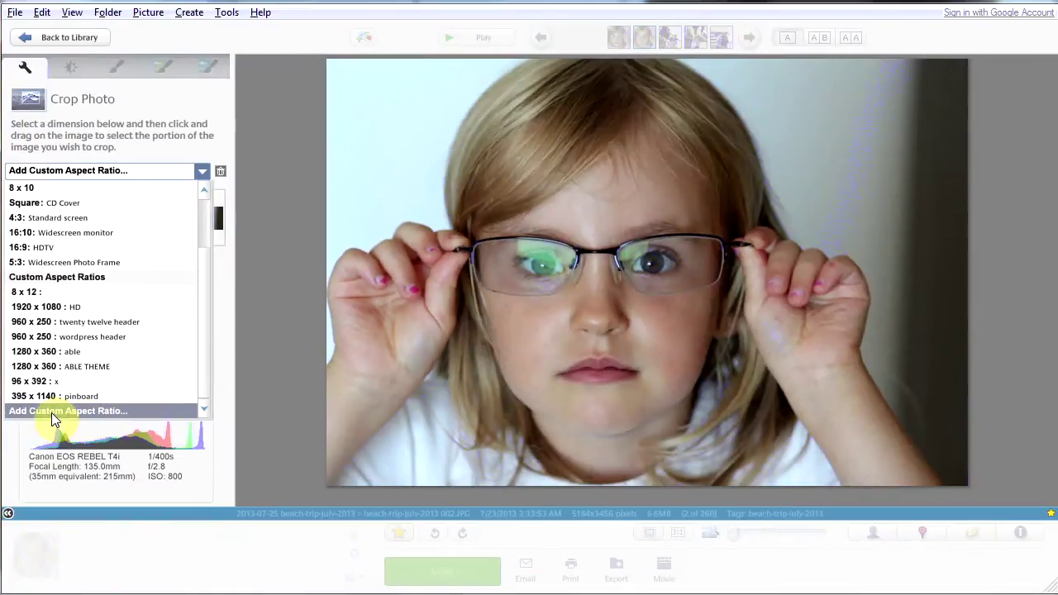
- Add a custom crop aspect ratio of 1140 x 395 named Pinboard
left_click(99, 411)
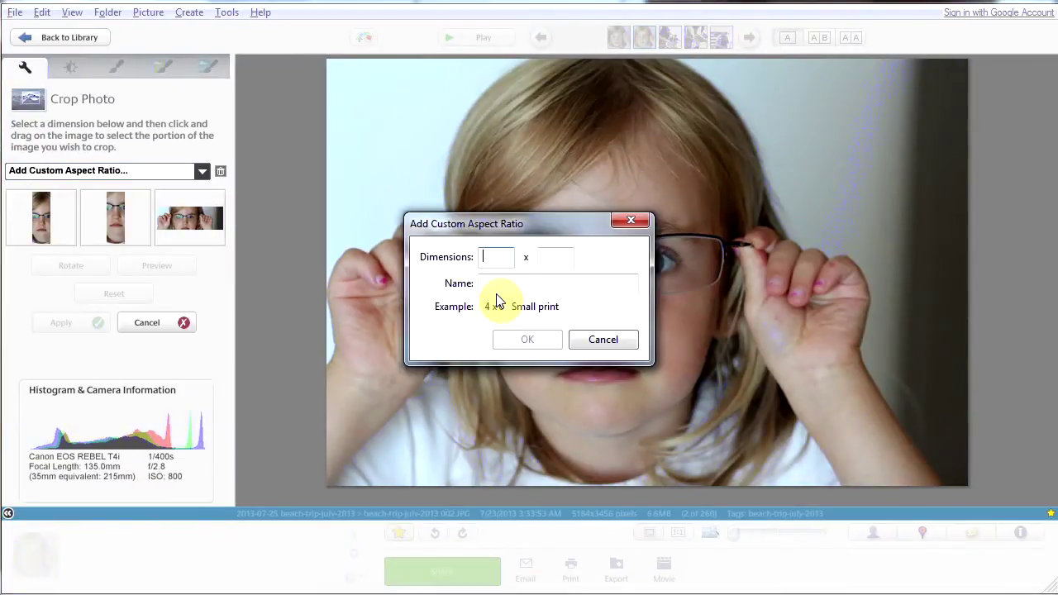
type("1140")
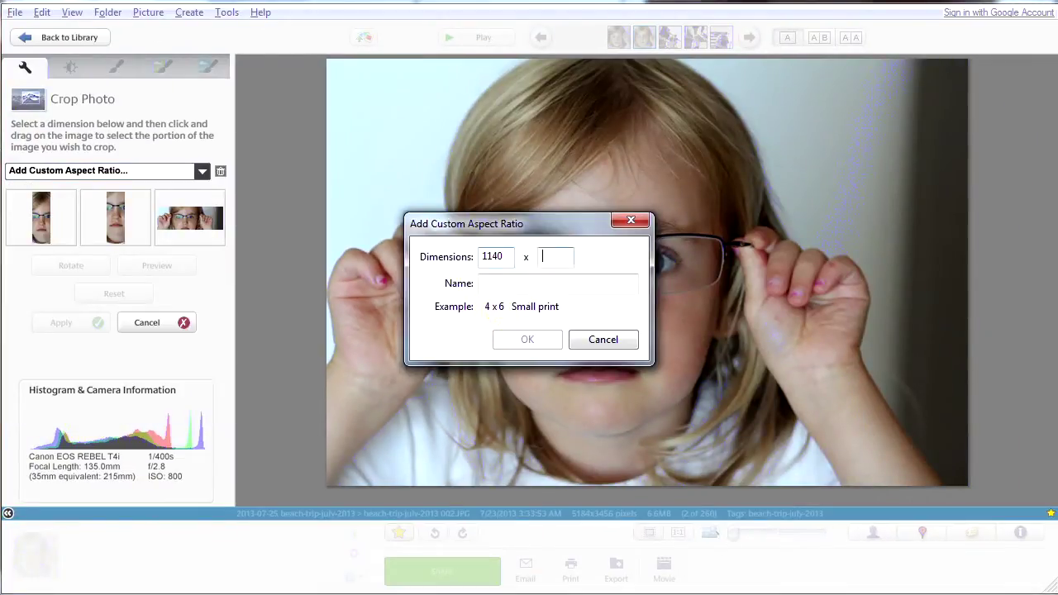
type("395")
key("Tab")
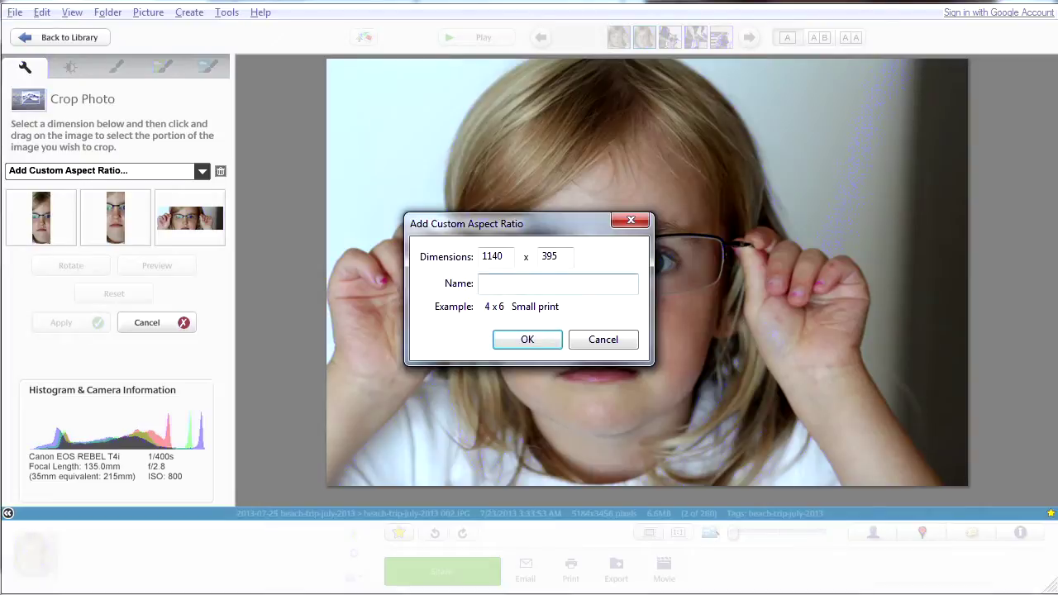
left_click(522, 346)
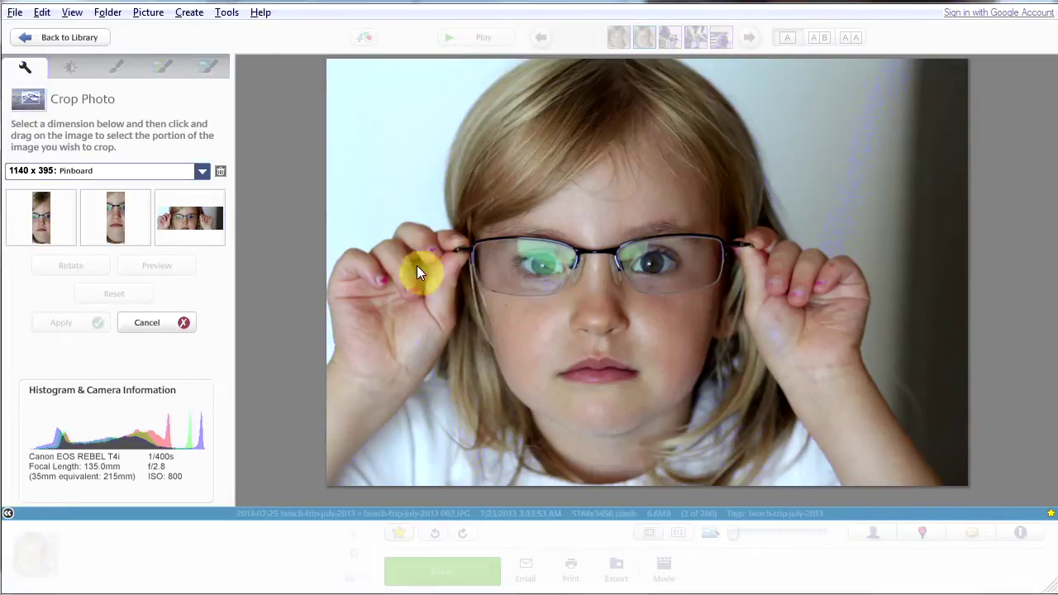
- Crop the photo with the 1140 x 395 Pinboard ratio, spanning nearly its full width around the girl's glasses and hands
left_click(199, 174)
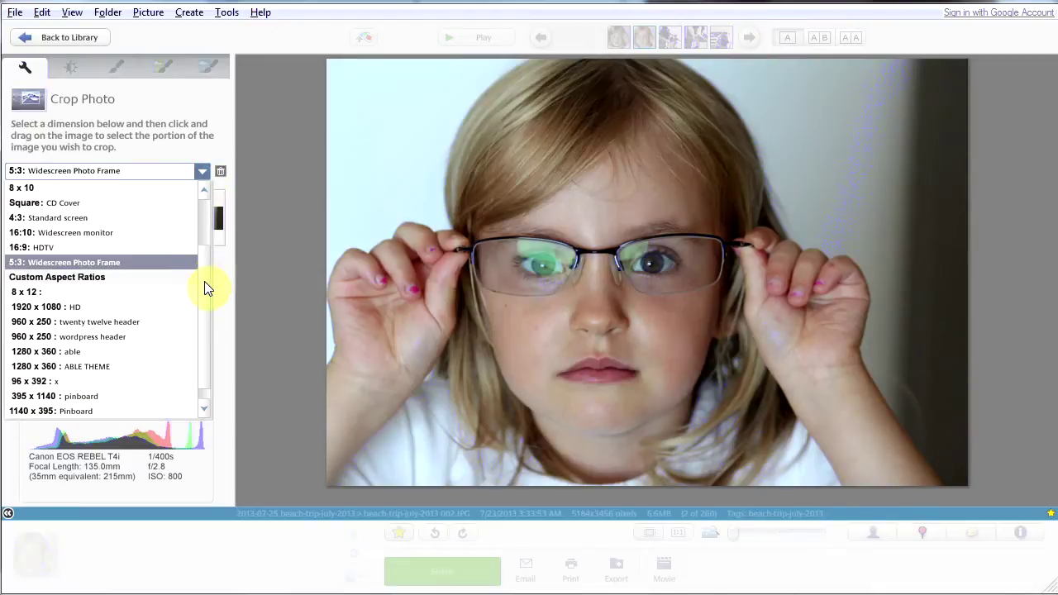
left_click(156, 411)
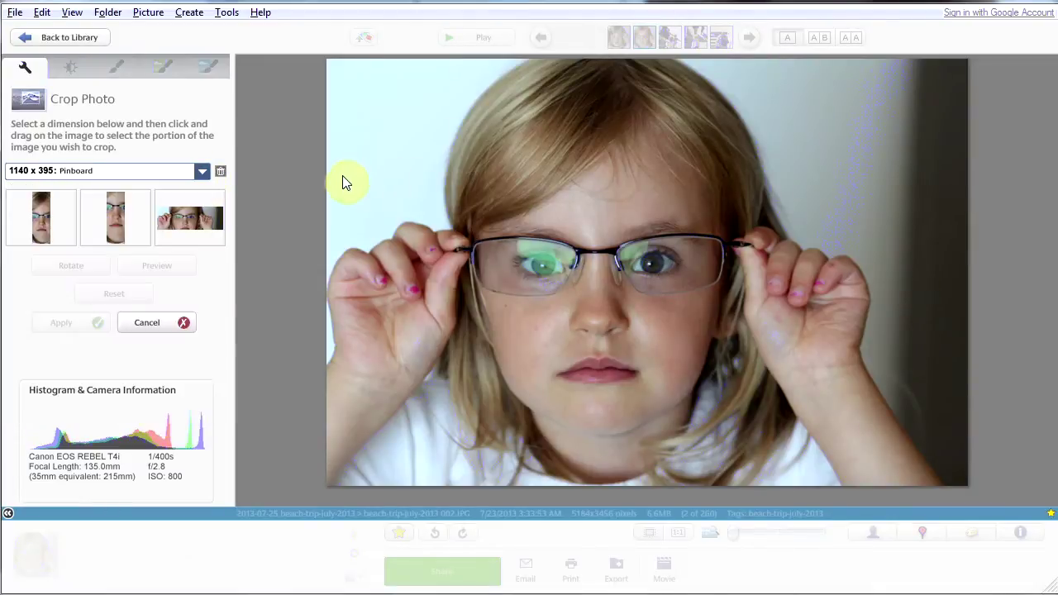
left_click_drag(333, 191, 966, 406)
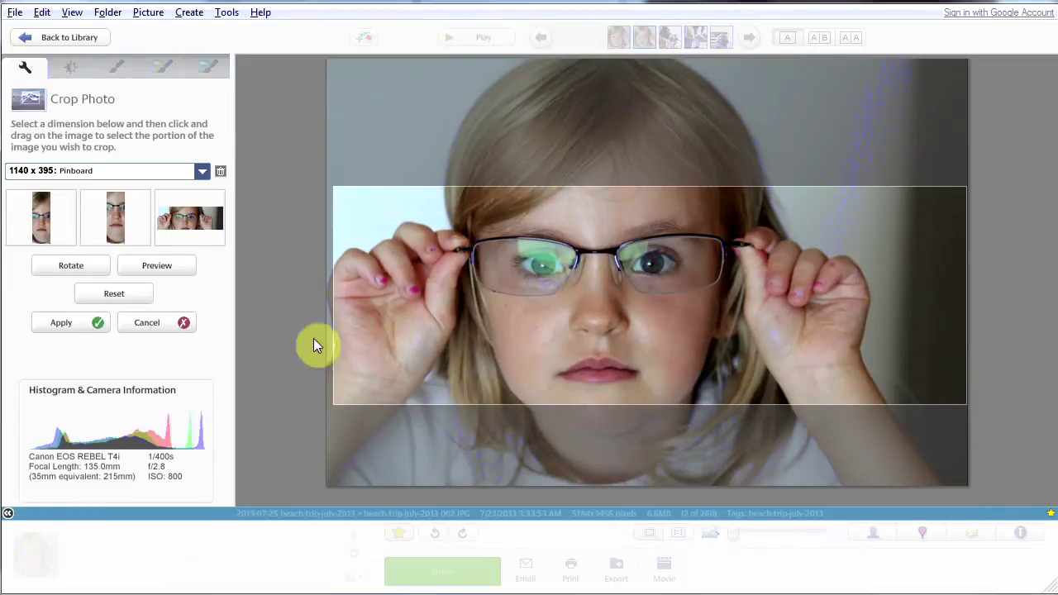
left_click_drag(332, 397, 323, 406)
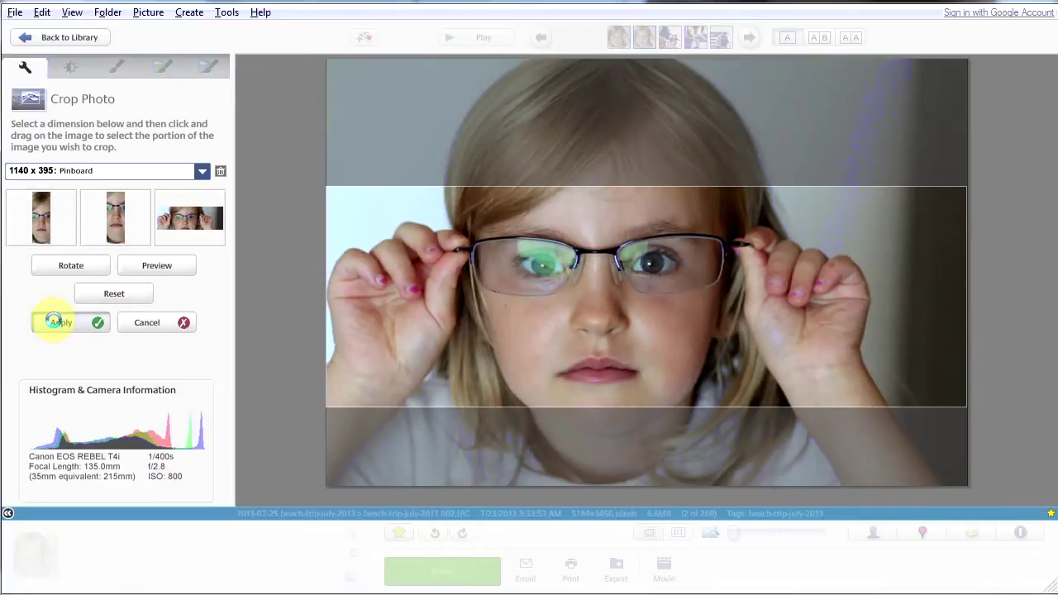
left_click(54, 330)
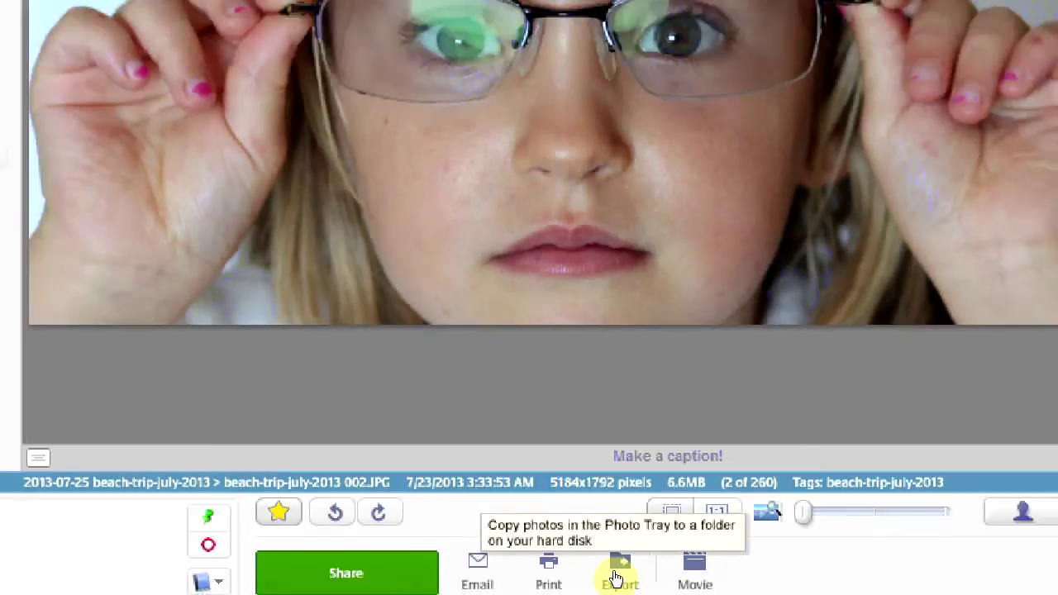
- Export the cropped photo to a desktop folder named pinboard, resized to 1140 pixels with automatic image quality
left_click(619, 575)
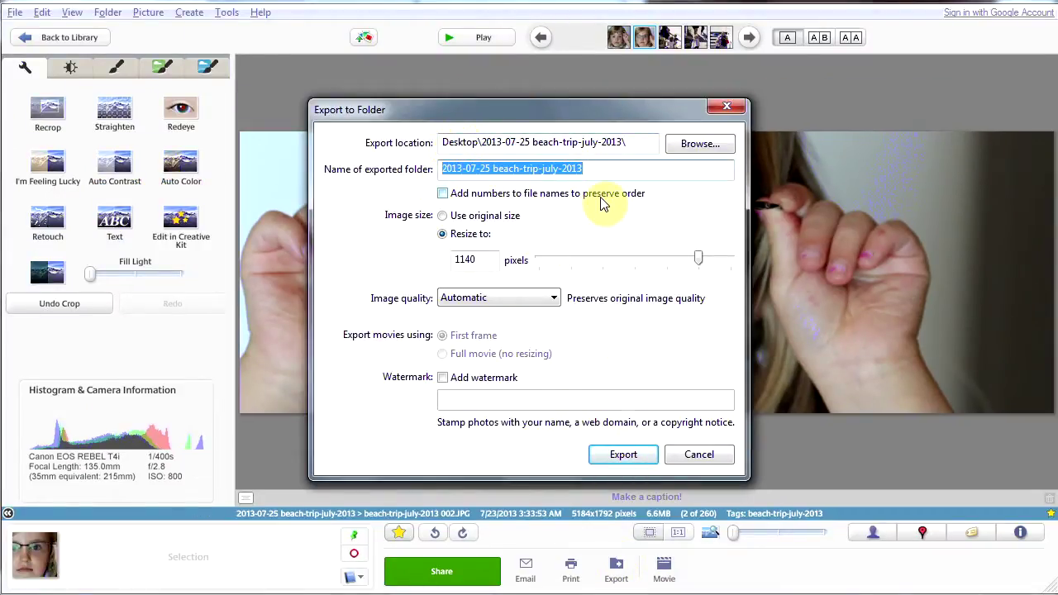
type("pinboard")
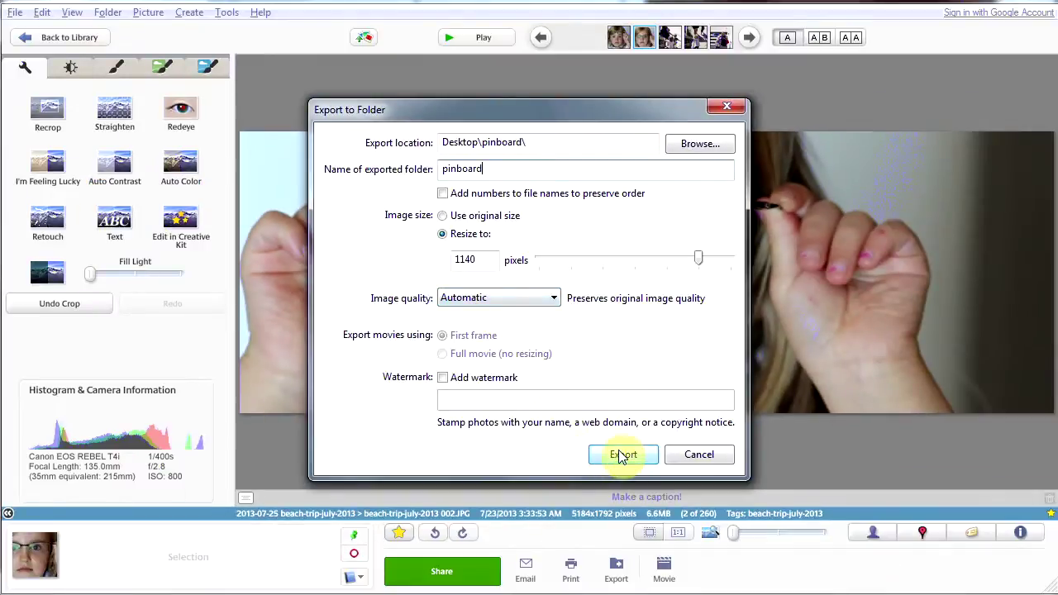
left_click(624, 455)
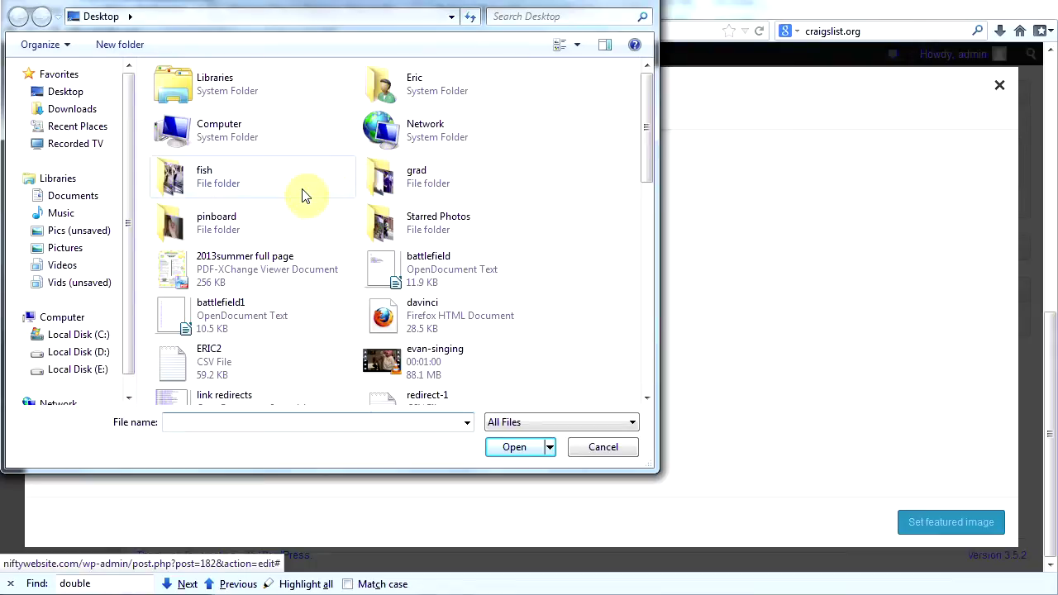
- Upload beach-trip-july-2013 002 from the desktop pinboard folder as the post's featured image and update the post
double_click(226, 229)
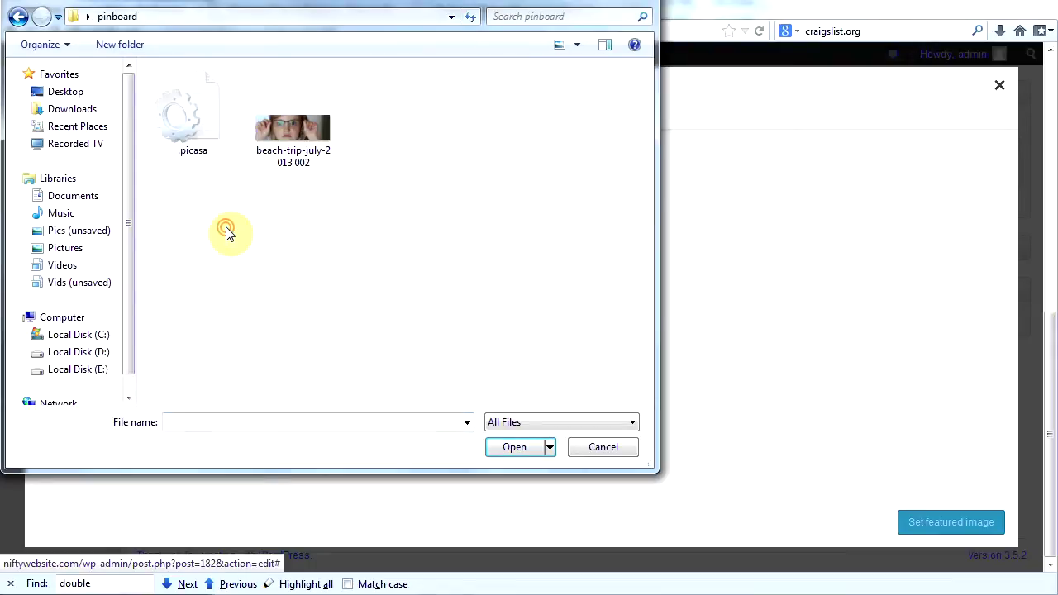
double_click(297, 143)
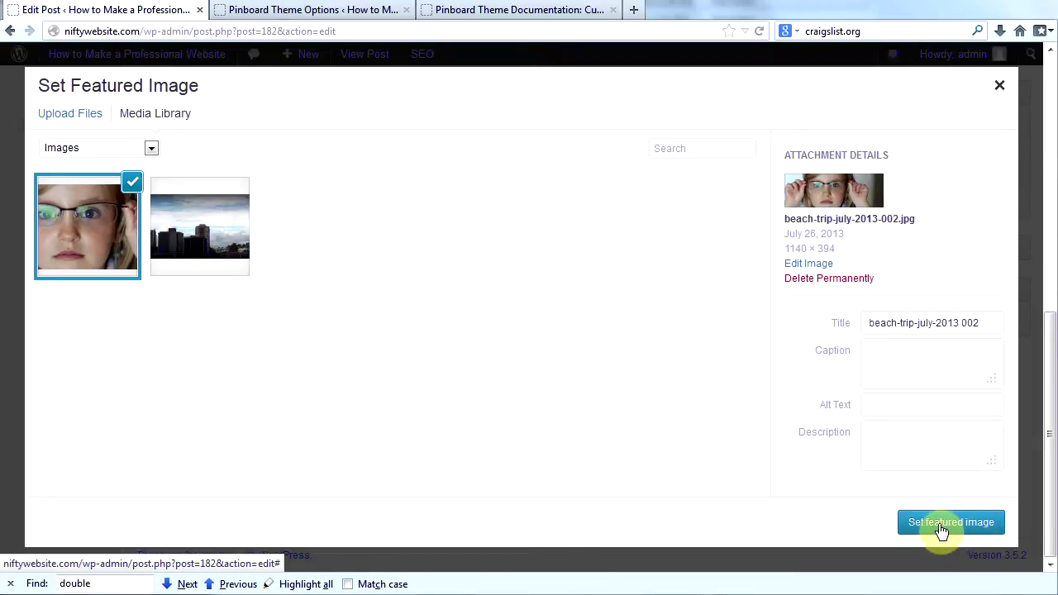
left_click(943, 527)
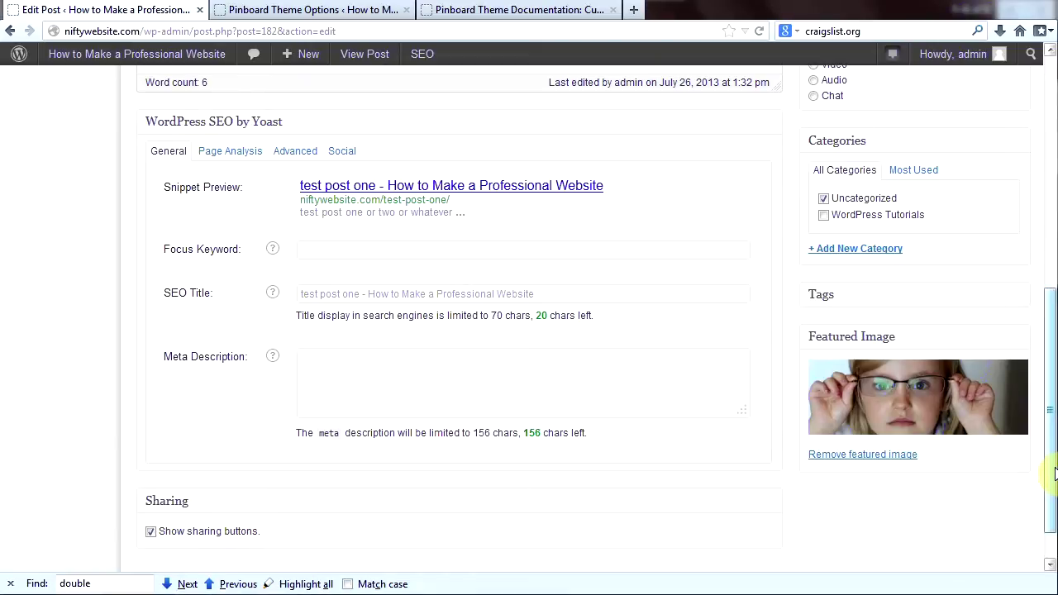
left_click_drag(1055, 473, 1053, 280)
left_click(995, 277)
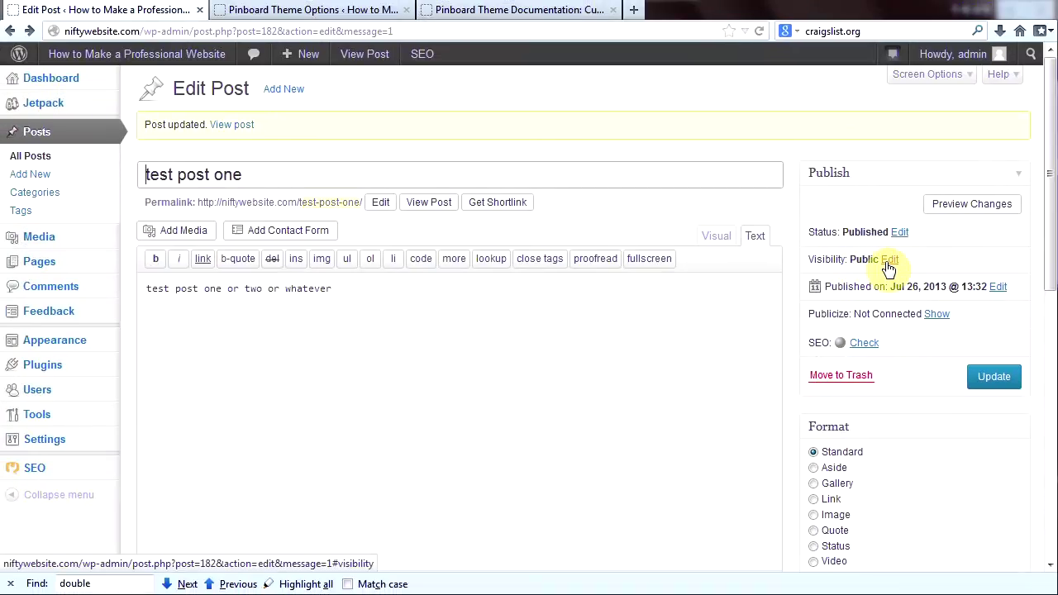
- Make "test post one" stick to the front page through its visibility options and update the post
left_click(890, 259)
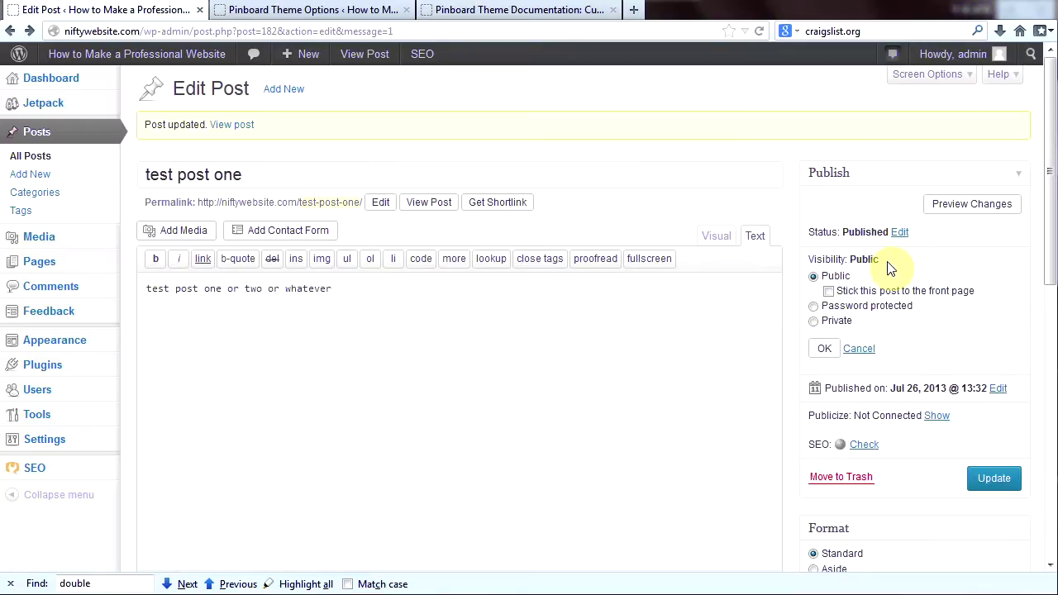
left_click(830, 292)
left_click(996, 483)
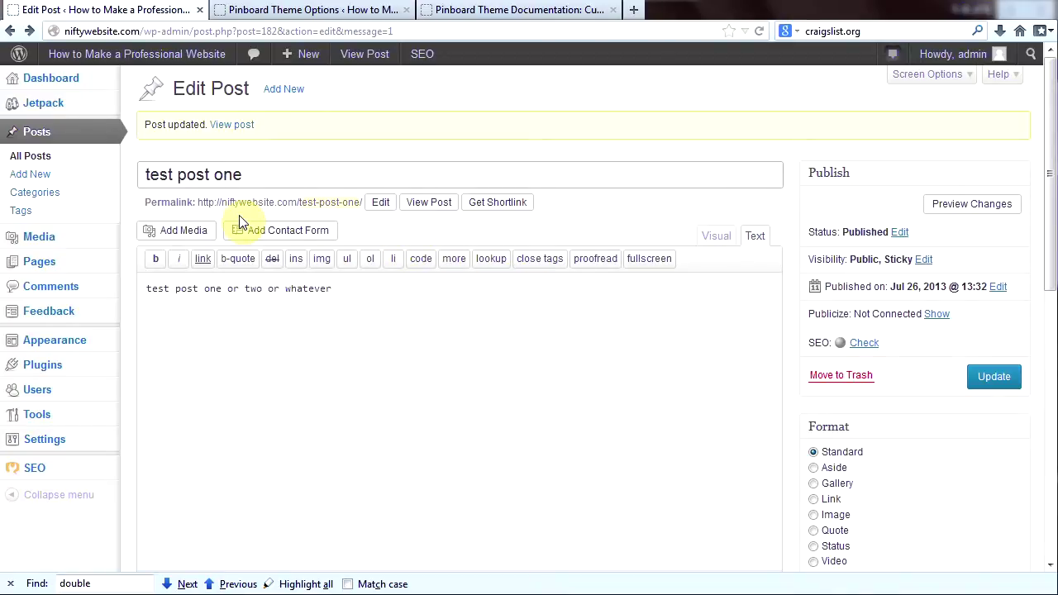
- Examine the list of all posts to see which ones are marked sticky
left_click(39, 137)
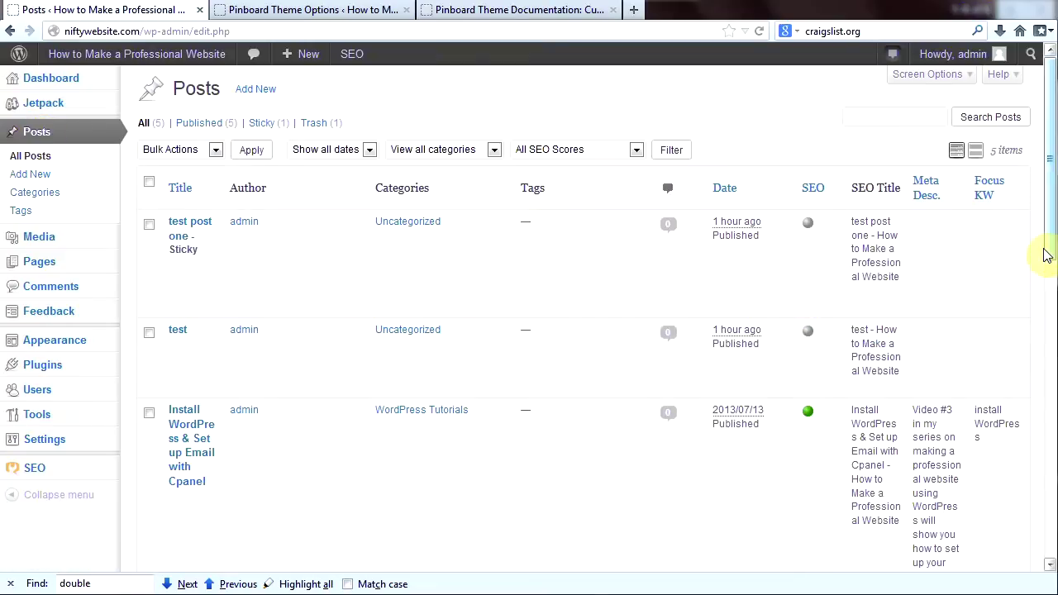
left_click_drag(1052, 246, 1051, 299)
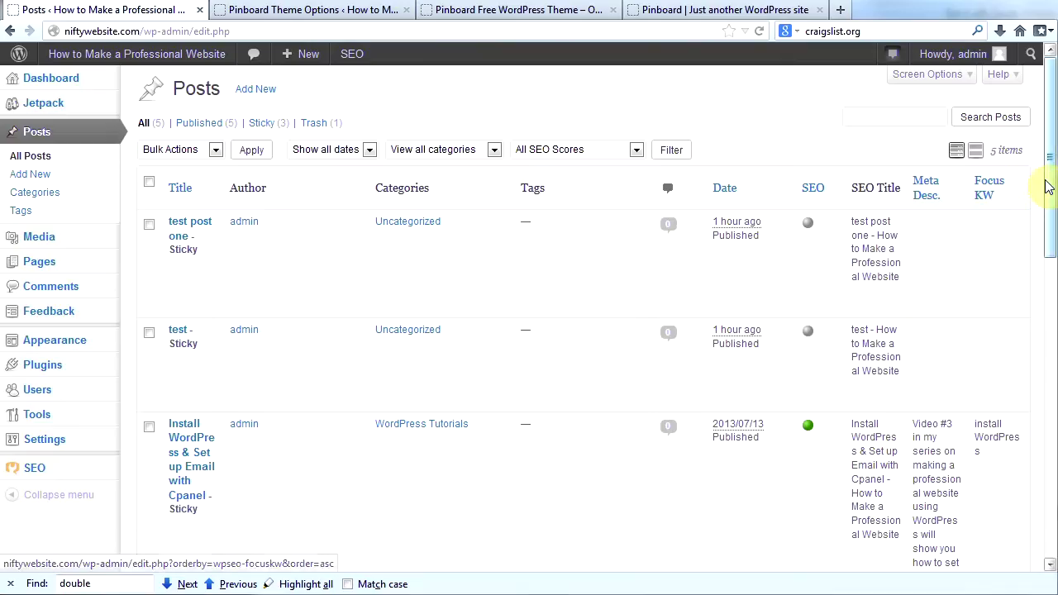
left_click_drag(1045, 179, 1046, 237)
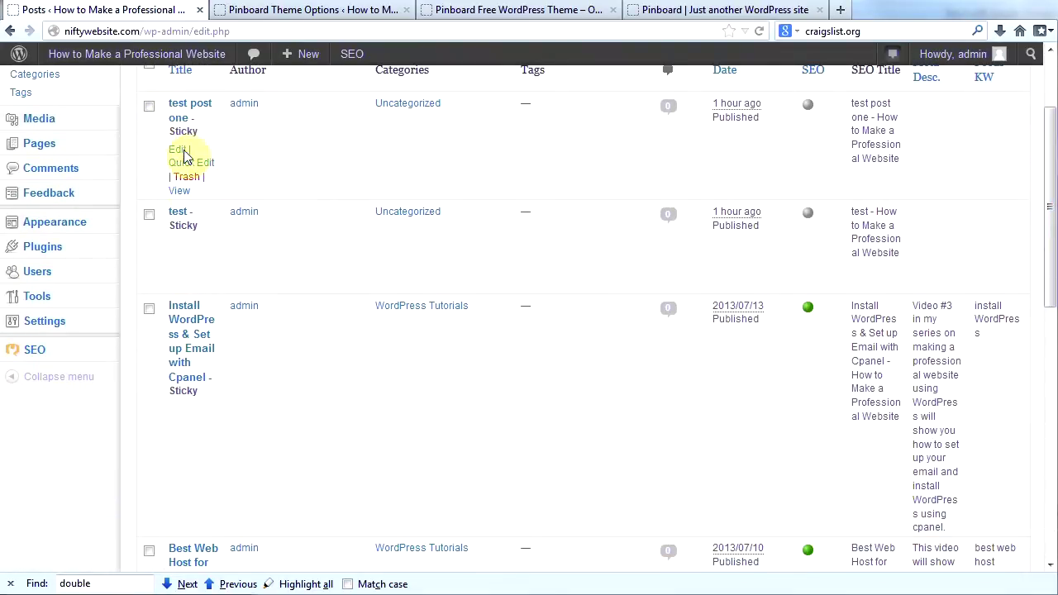
left_click_drag(1051, 248, 1051, 188)
- Visit the site's front page and examine the featured image slider
mouse_move(90, 71)
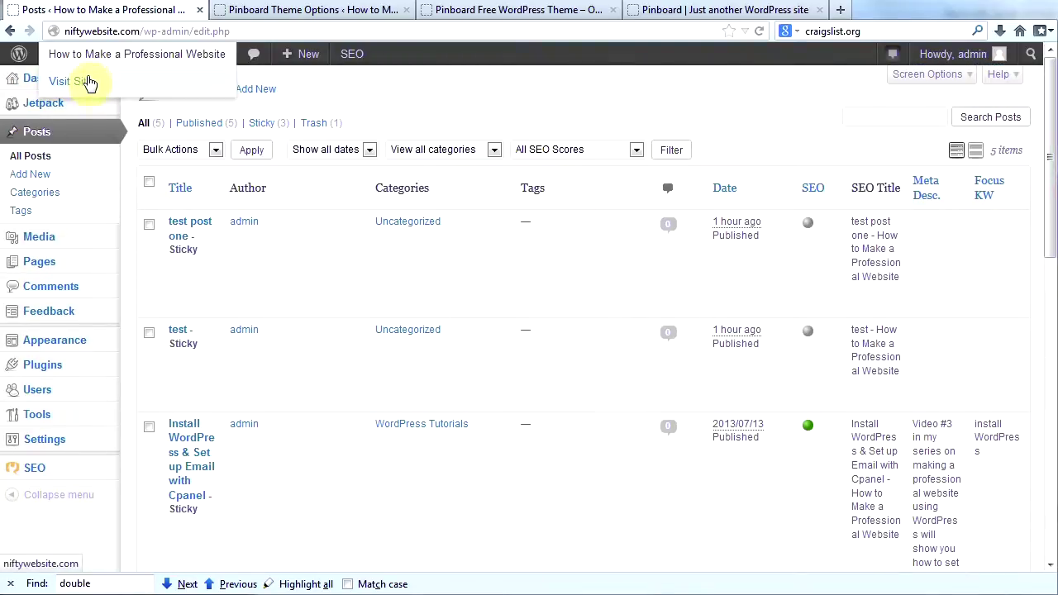
left_click(88, 87)
left_click_drag(1052, 189, 1051, 212)
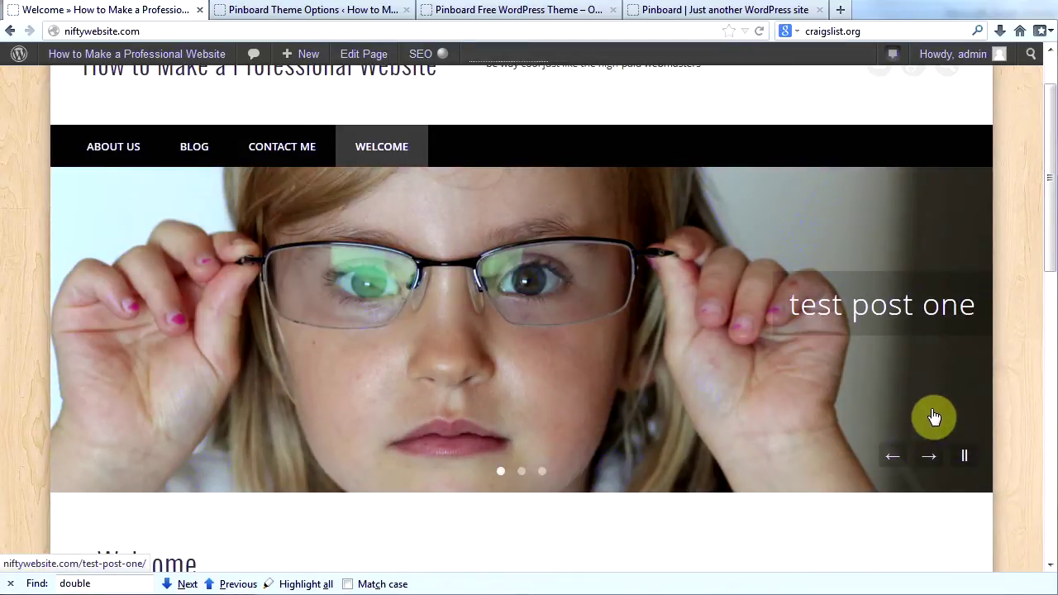
scroll(932, 408, "up", 2)
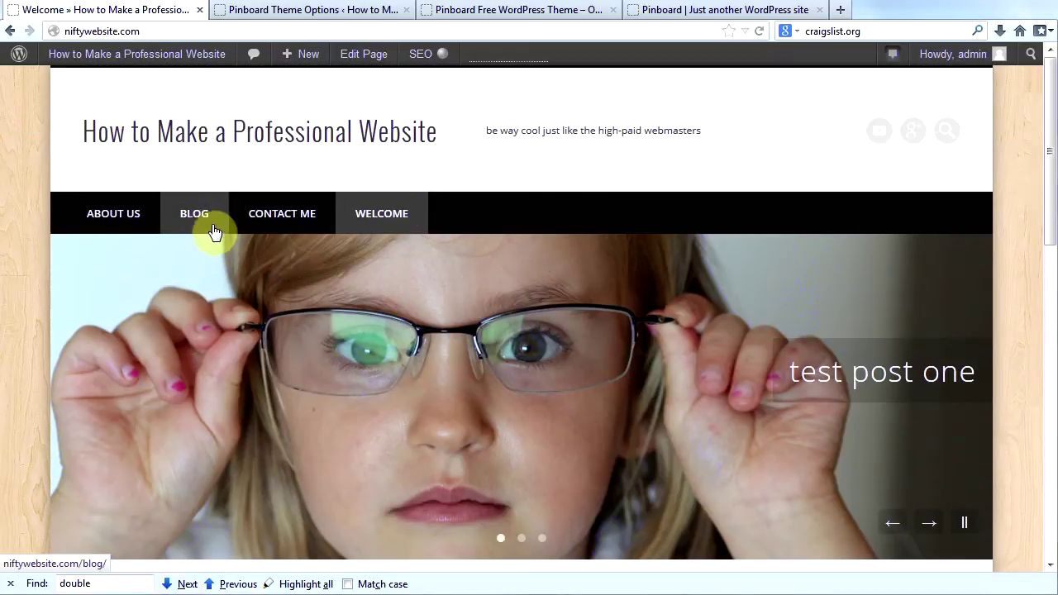
- Open the Blog page and compare how full posts and grid posts are arranged below the slider
left_click(198, 216)
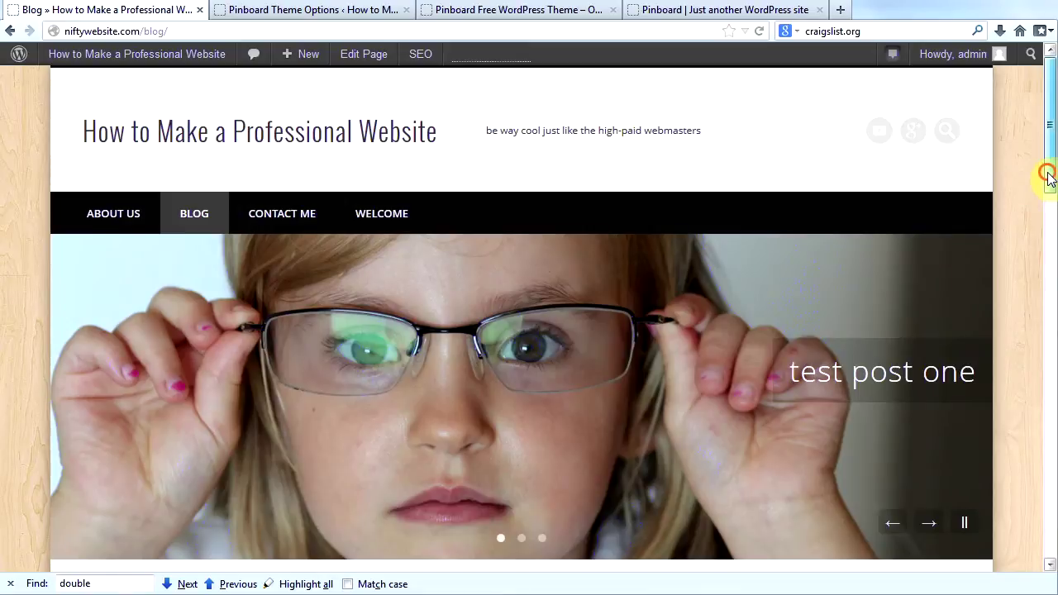
left_click_drag(1051, 177, 1045, 321)
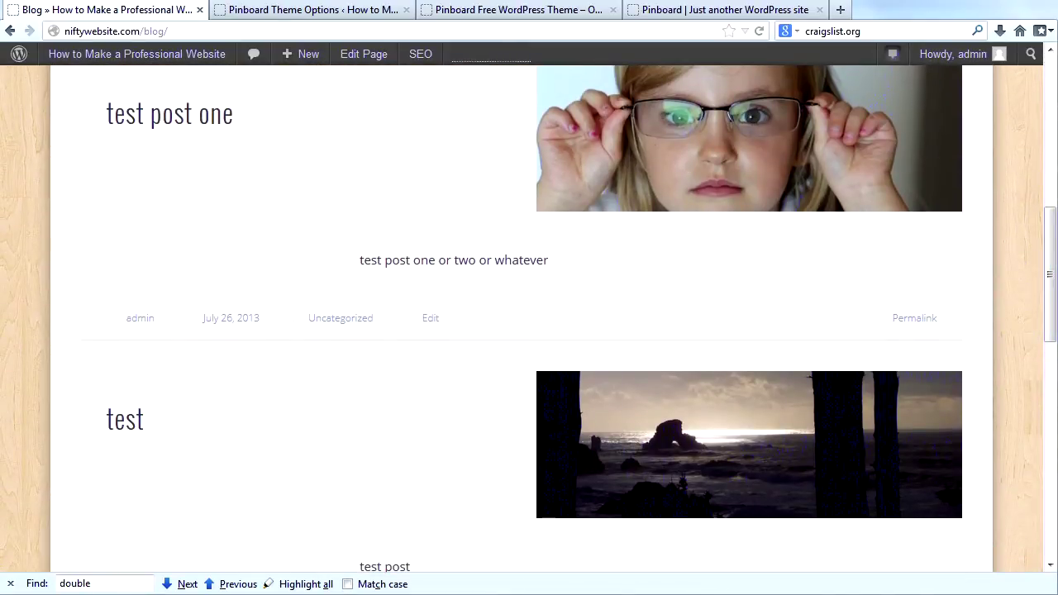
left_click_drag(1047, 250, 1044, 299)
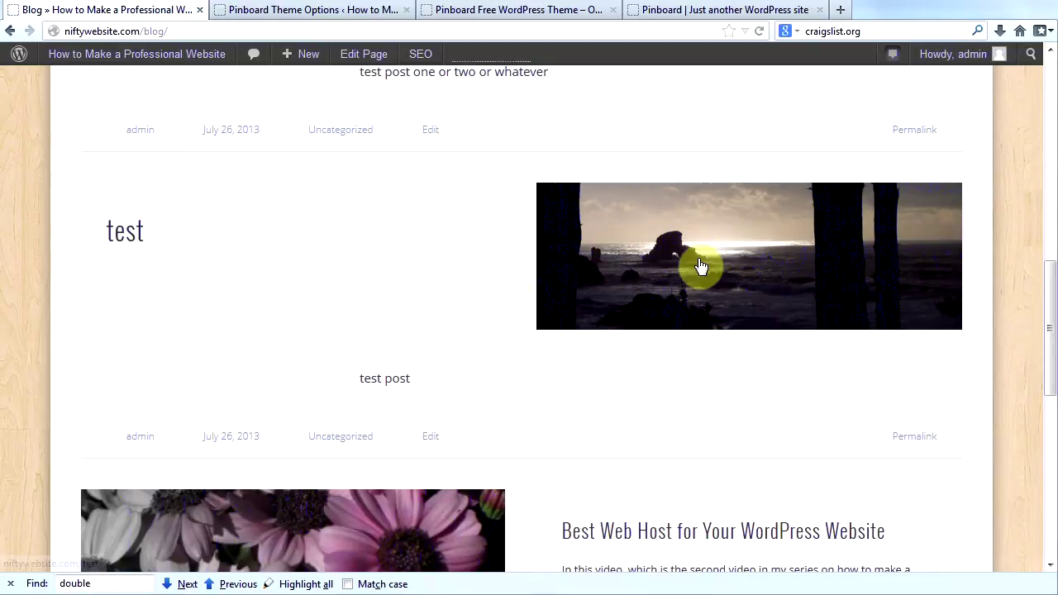
left_click_drag(1052, 344, 1051, 430)
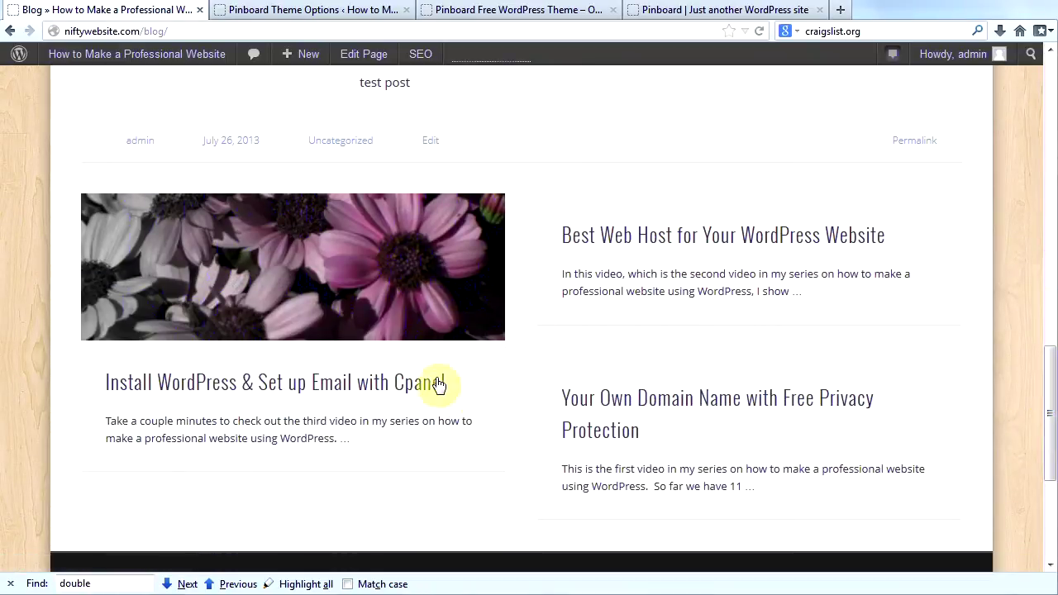
scroll(587, 324, "up", 10)
scroll(587, 320, "down", 4)
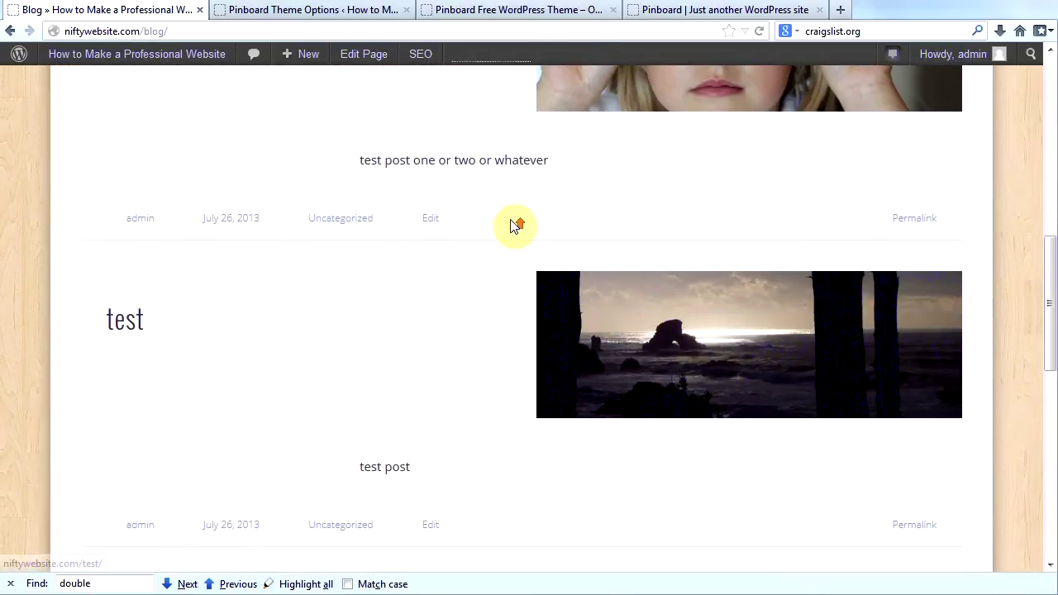
scroll(496, 228, "up", 2)
scroll(563, 241, "down", 8)
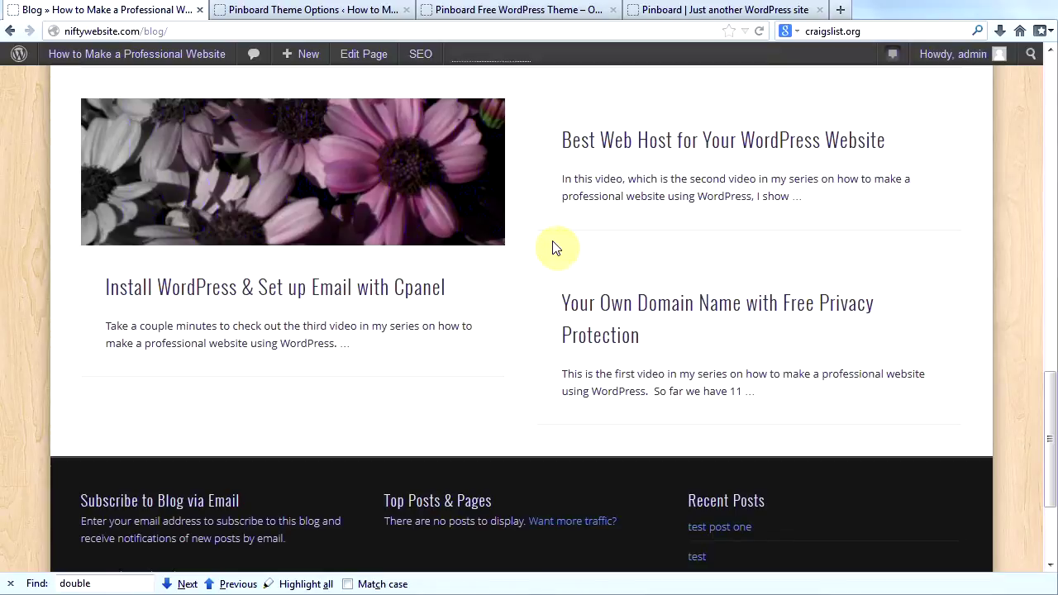
scroll(687, 281, "up", 10)
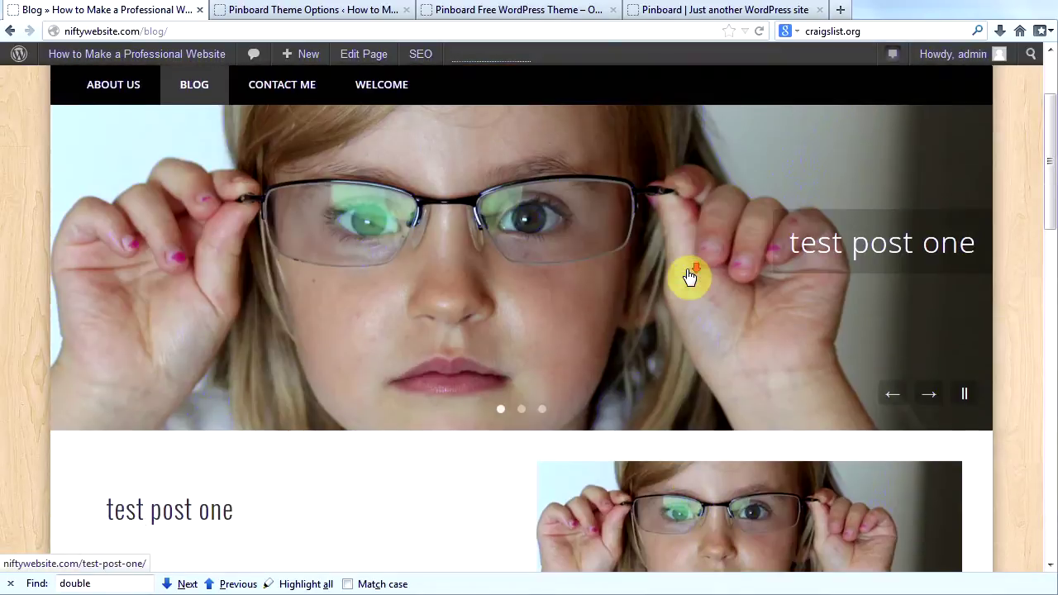
scroll(687, 273, "up", 2)
- Set the home page's full posts to display before the grid to 1 in the Pinboard theme options and save
left_click(314, 11)
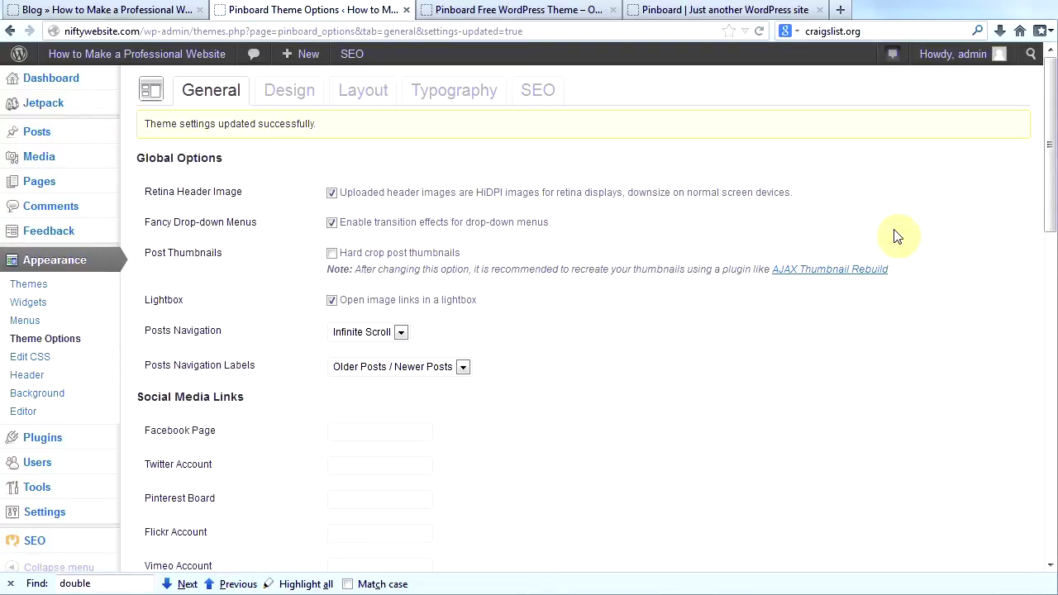
left_click_drag(1054, 182, 1032, 361)
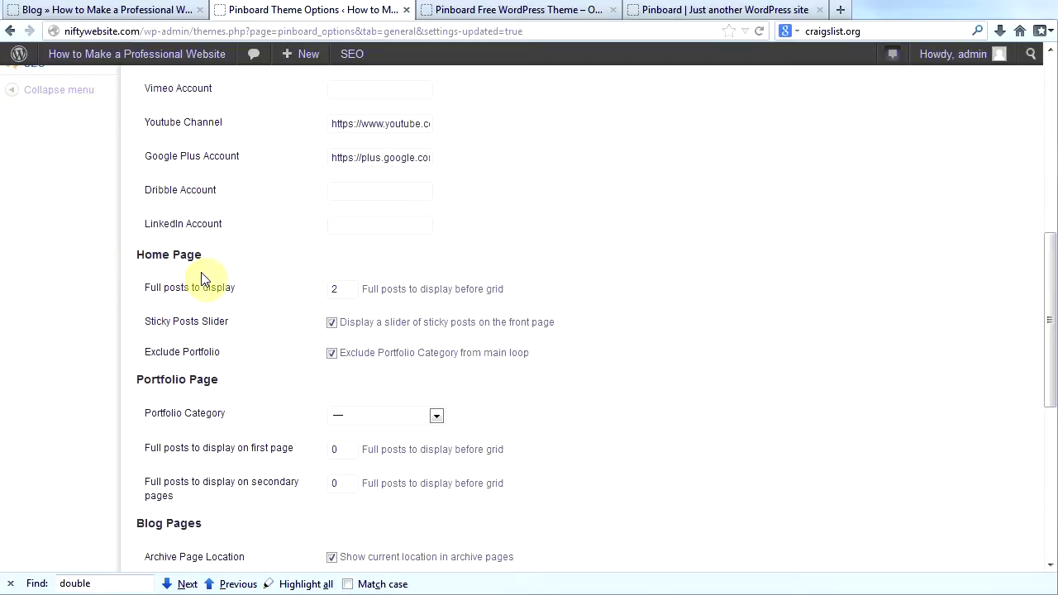
left_click_drag(354, 289, 311, 289)
type("1")
left_click_drag(1044, 306, 1015, 455)
left_click(168, 513)
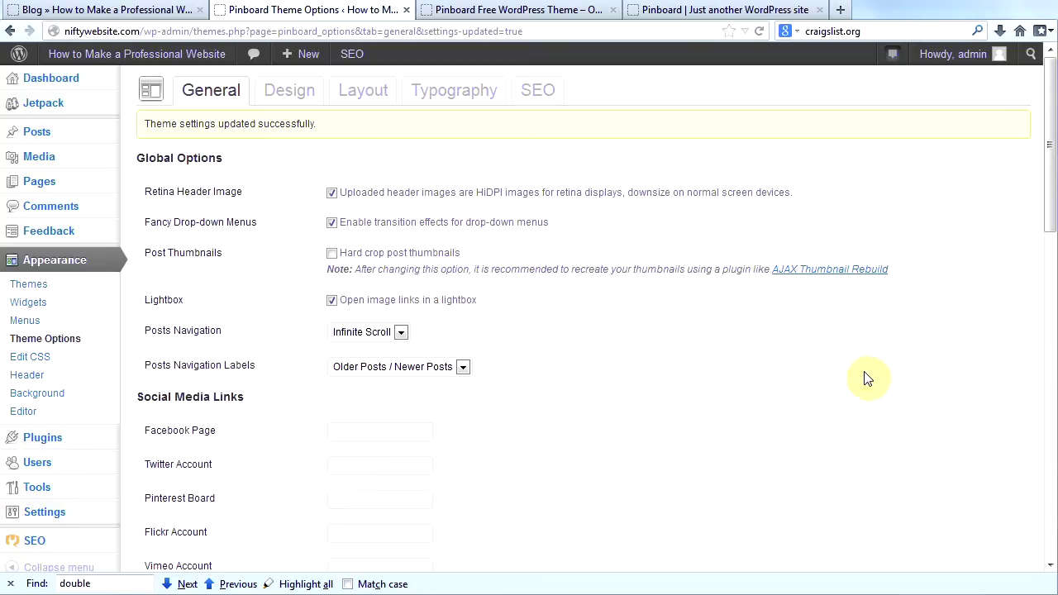
- Choose the last default layout template, set the content columns to 4, and save the Pinboard layout settings
left_click(361, 93)
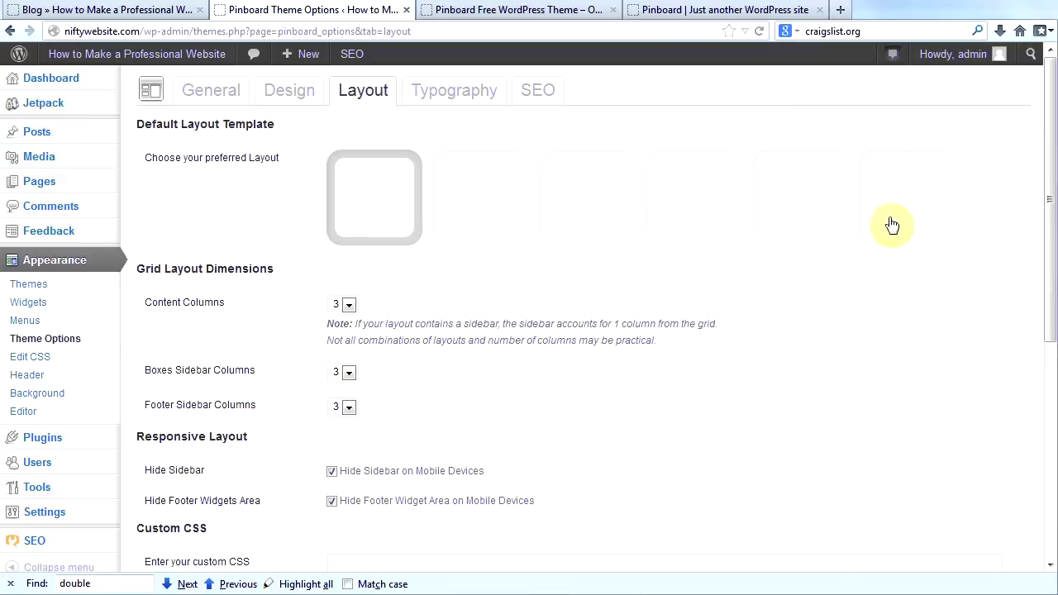
left_click(916, 206)
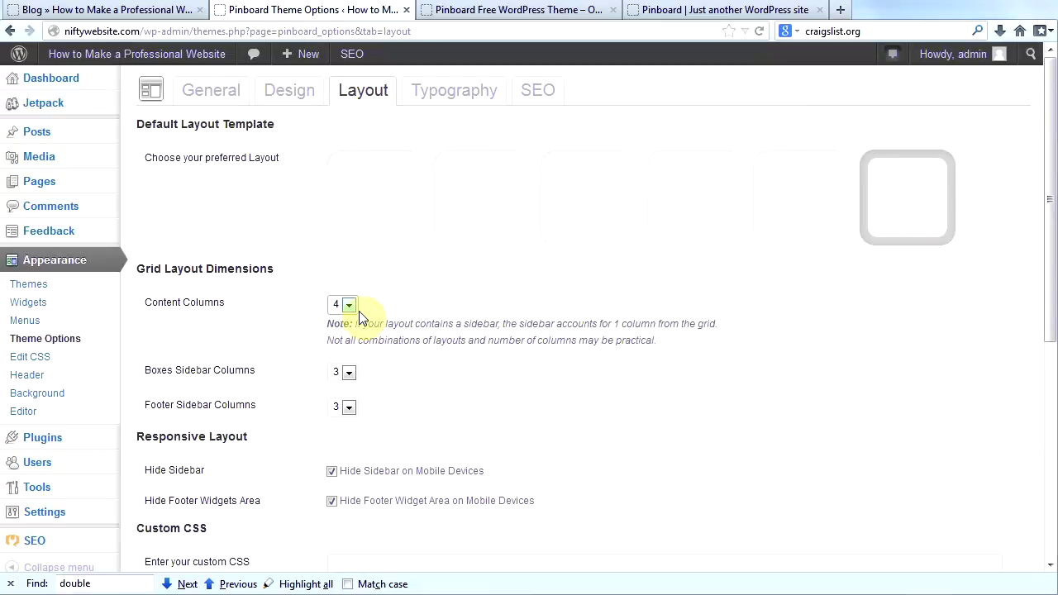
scroll(567, 401, "down", 5)
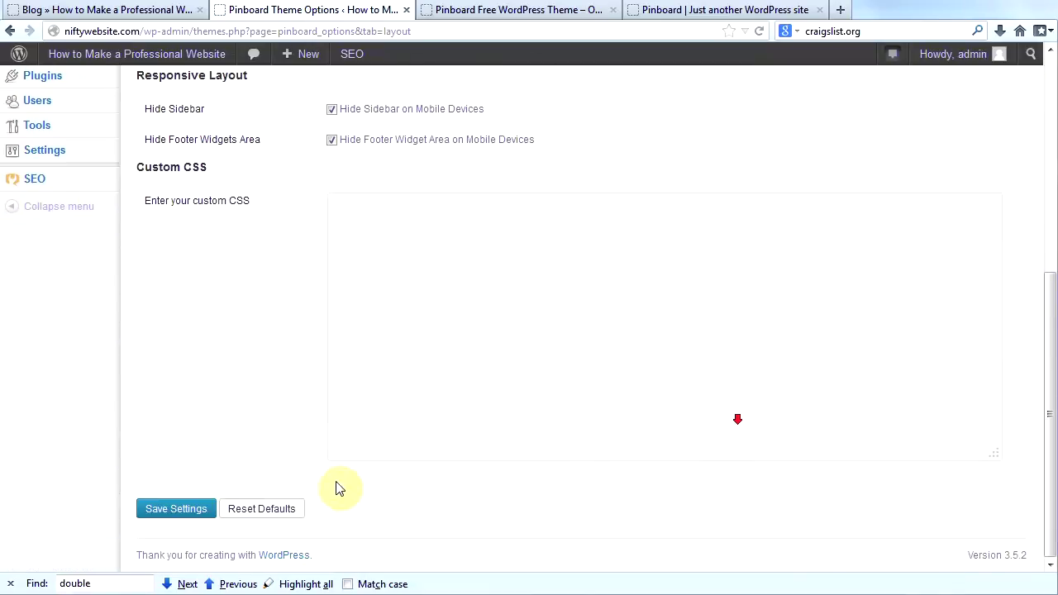
left_click(170, 511)
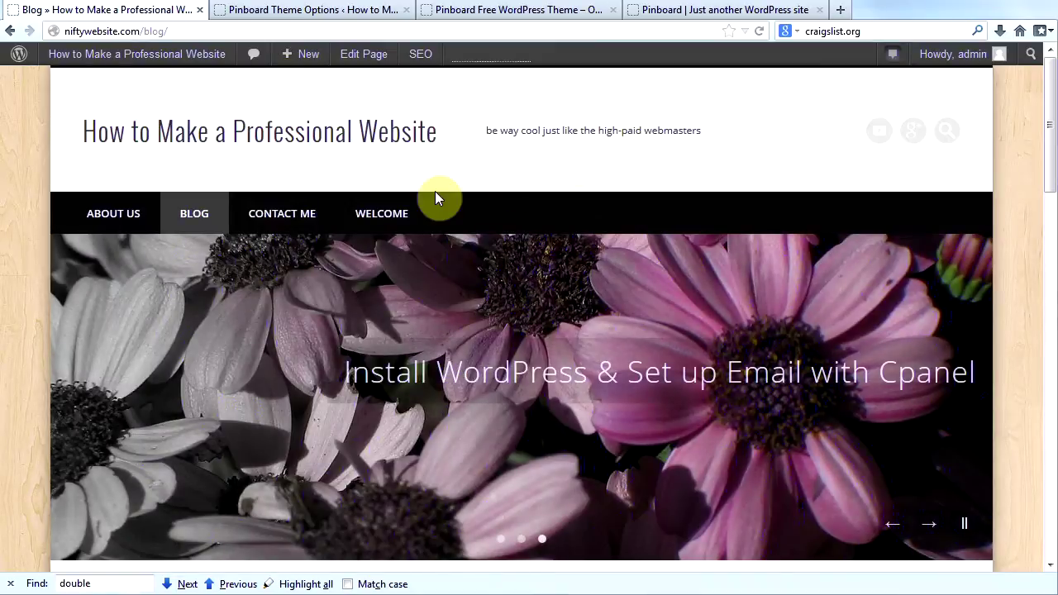
- Examine the Blog page's full post, four-column post grid and footer below the slider, and open the Welcome page
left_click(300, 212)
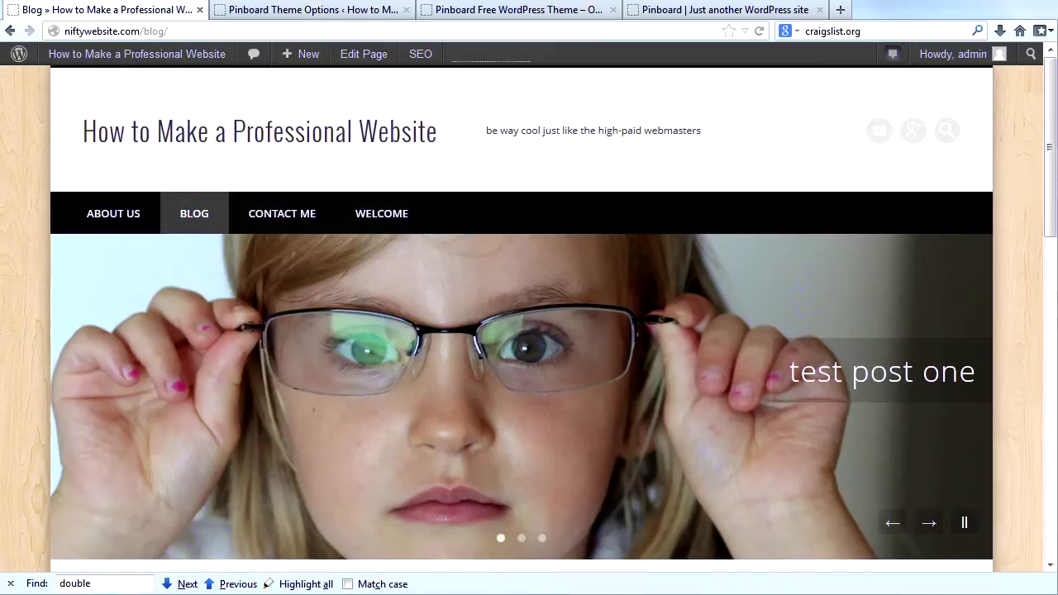
left_click_drag(1050, 184, 1035, 344)
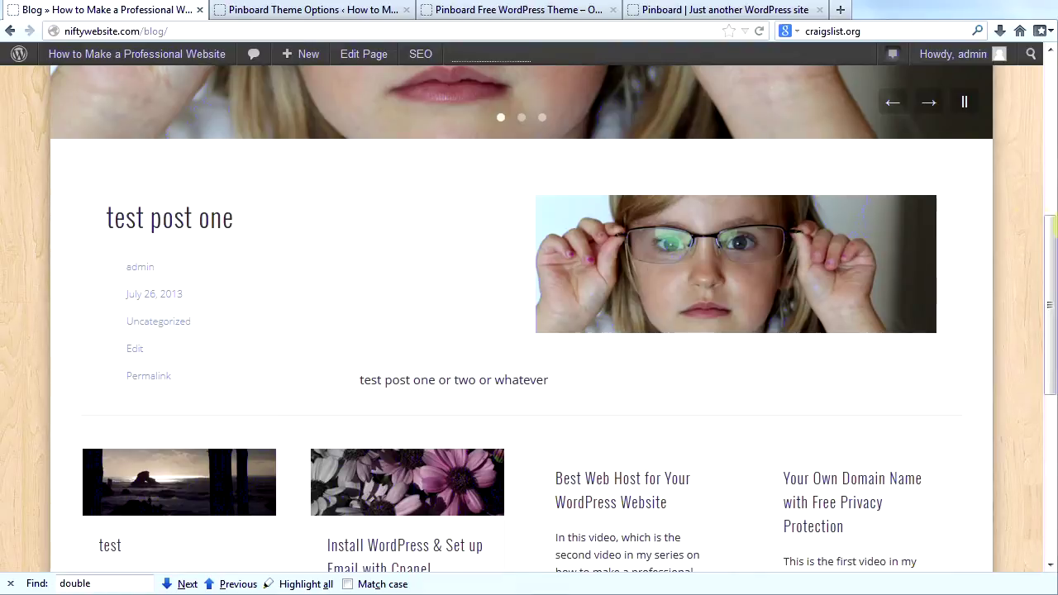
left_click_drag(1054, 258, 1047, 338)
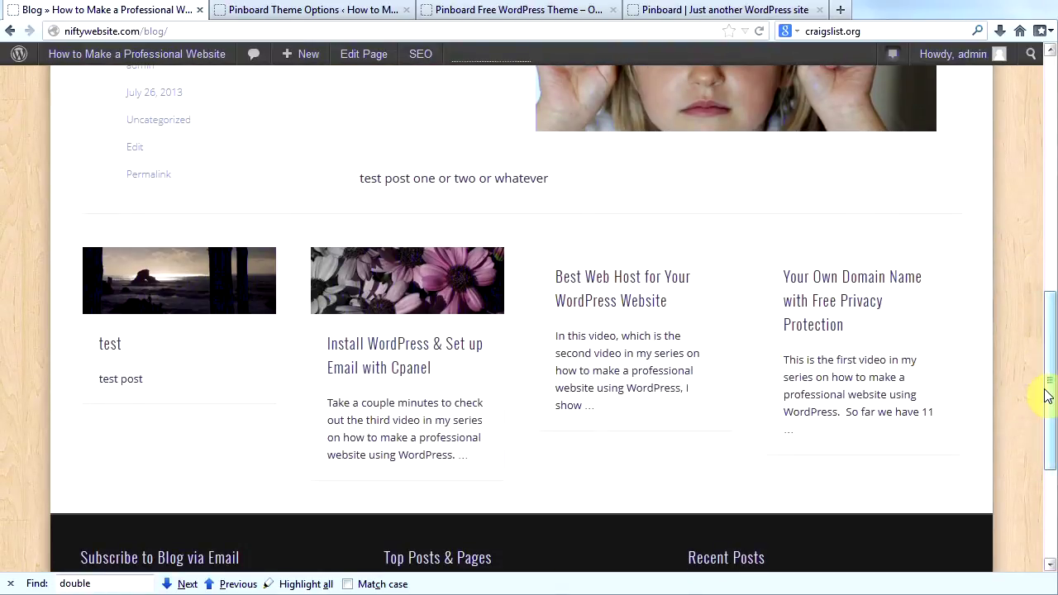
left_click_drag(1045, 397, 1044, 458)
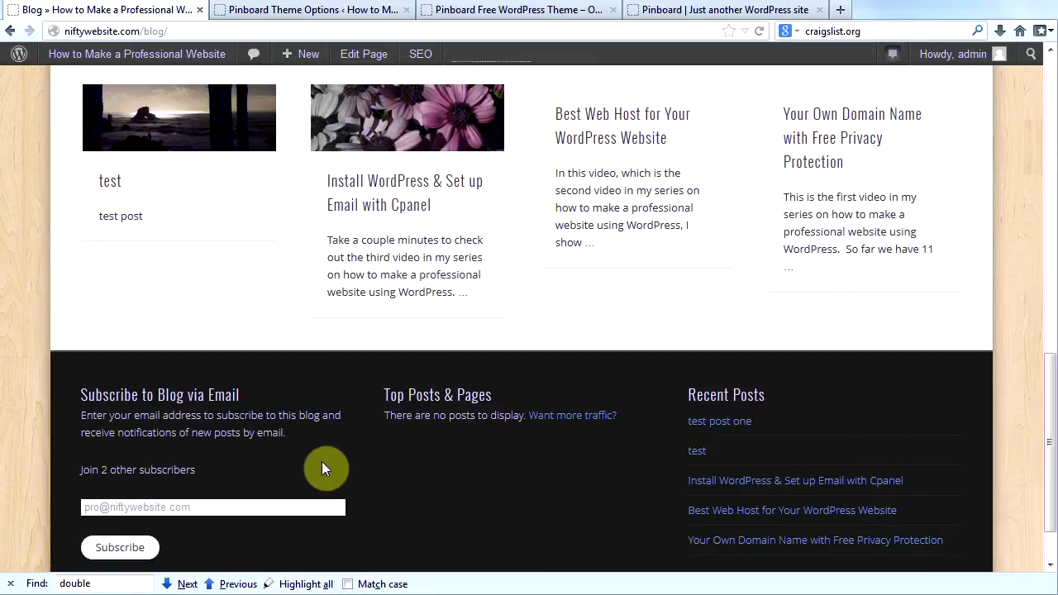
scroll(230, 346, "up", 5)
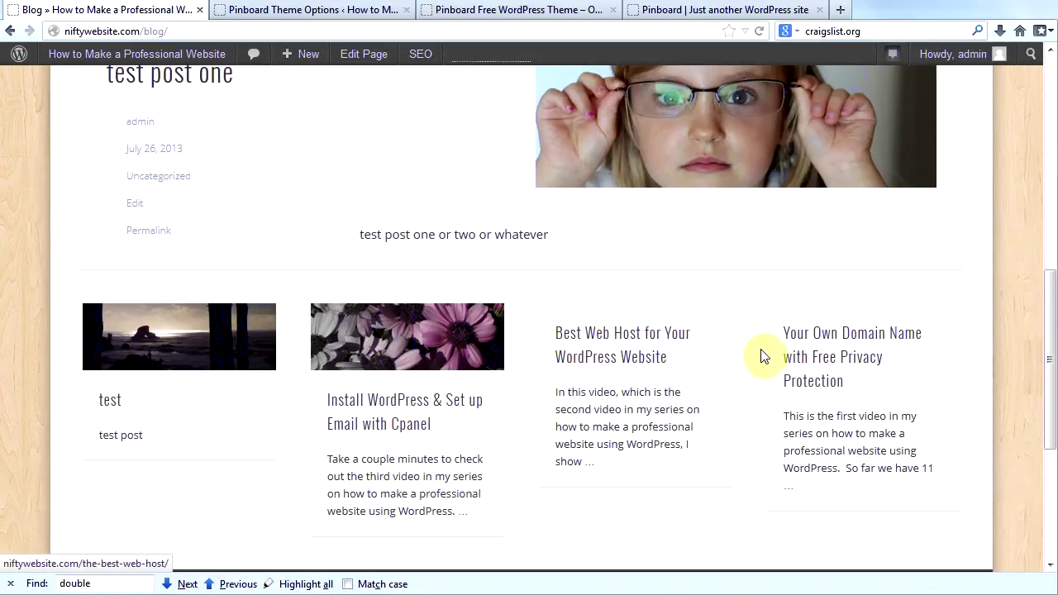
left_click_drag(1050, 380, 1055, 153)
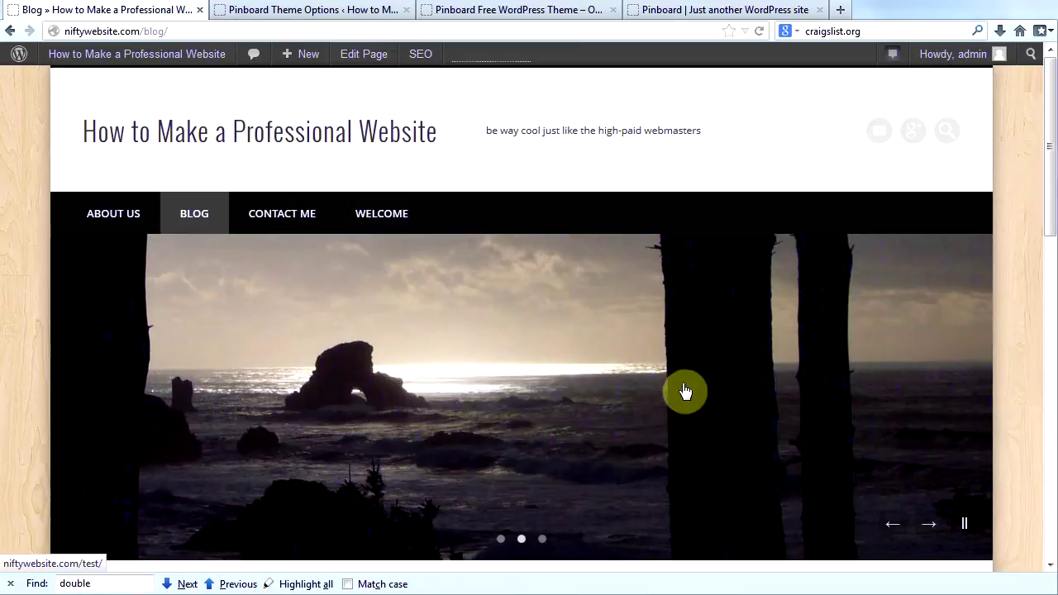
left_click(382, 214)
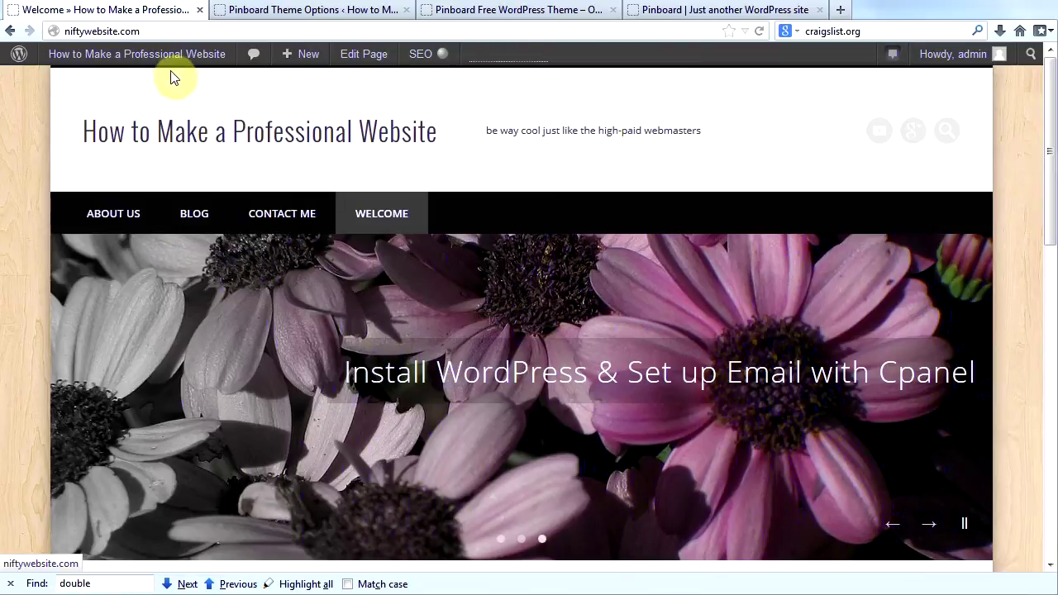
- Create a custom navigation menu named My Menu in the site's dashboard and select it as the theme's primary menu
mouse_move(161, 66)
left_click(124, 81)
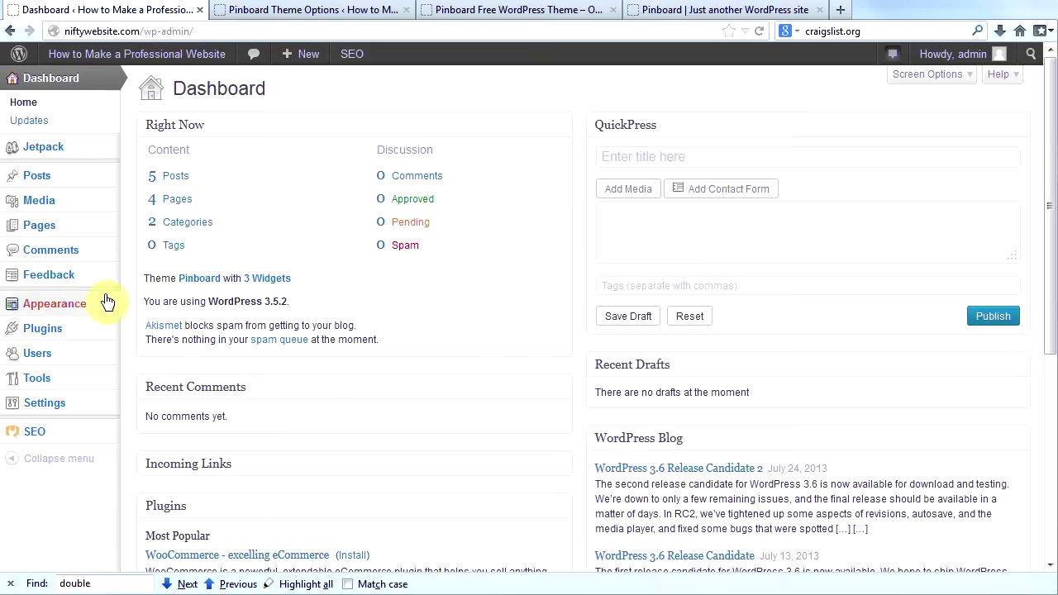
mouse_move(84, 311)
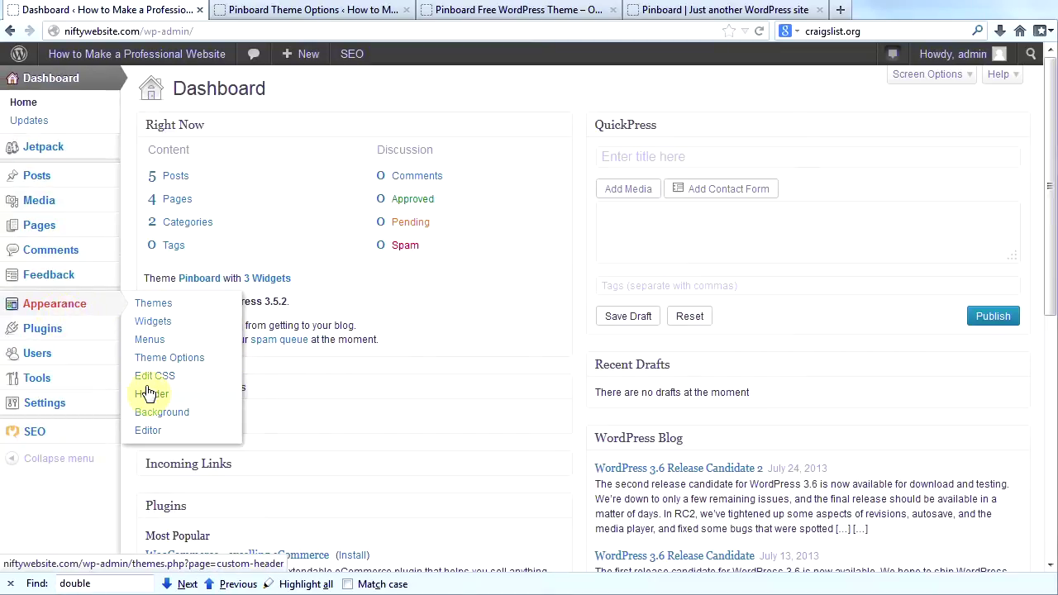
left_click(150, 341)
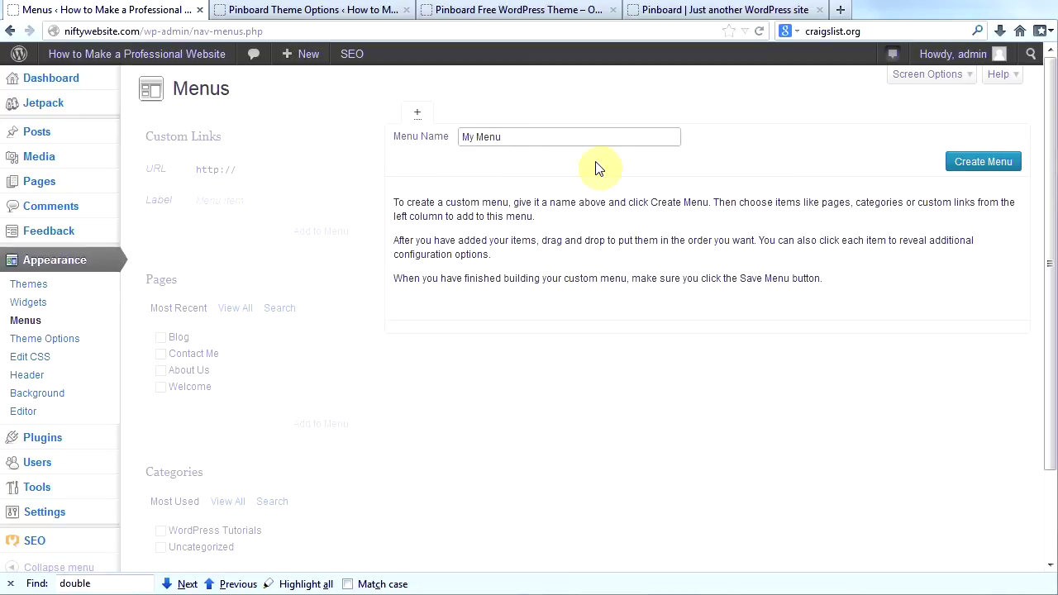
left_click(995, 167)
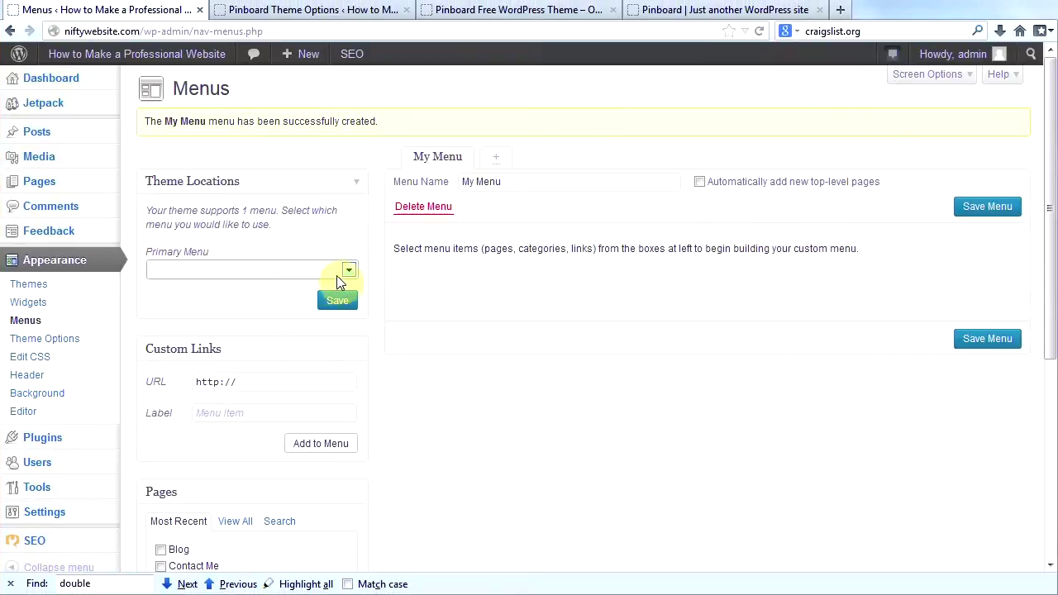
left_click(348, 273)
left_click(322, 296)
- Add the Blog, Contact Me, About Us and Welcome pages to My Menu
scroll(520, 463, "down", 5)
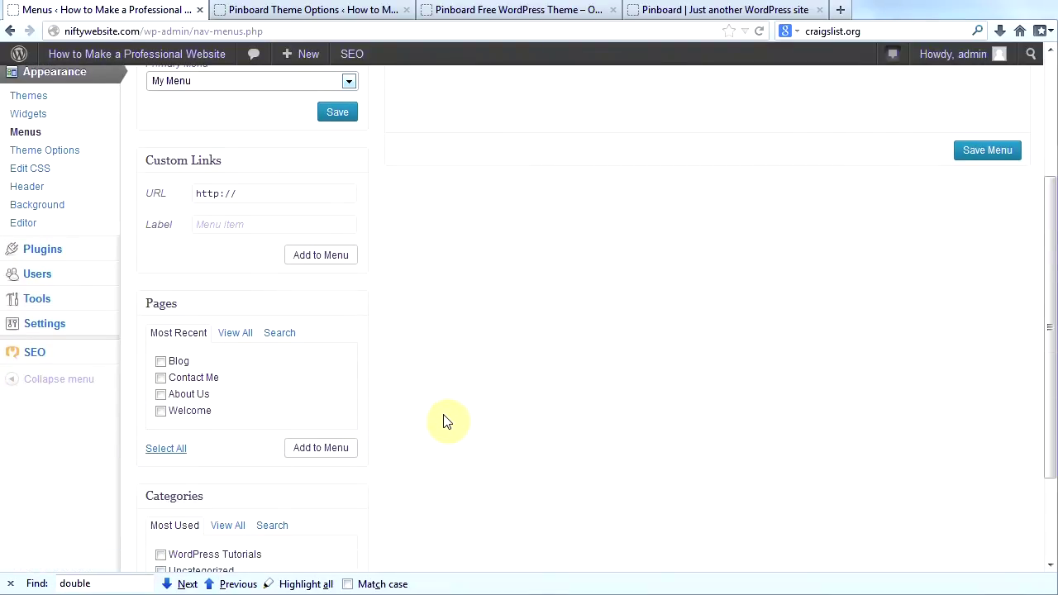
left_click(160, 362)
left_click(162, 378)
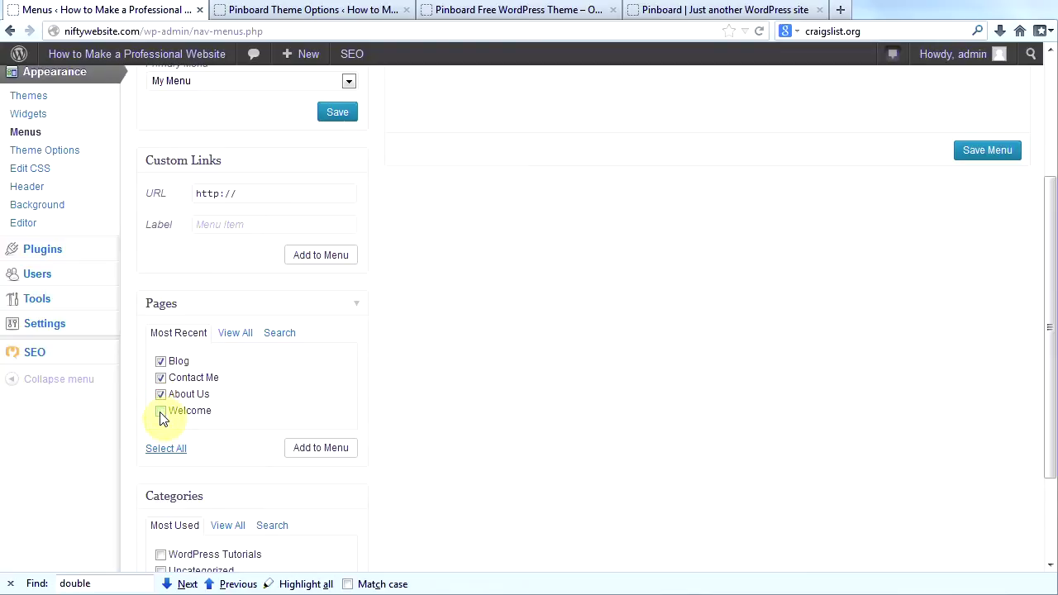
left_click(161, 412)
left_click_drag(1047, 397, 1047, 279)
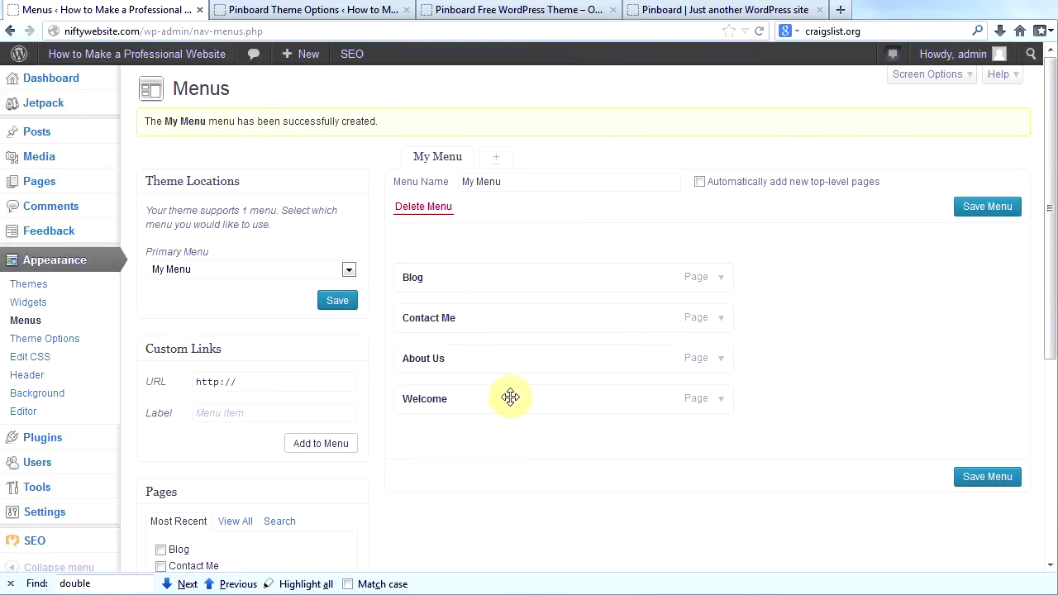
- Reorder My Menu to Welcome, Contact Me, Blog, About Us and save the menu
left_click_drag(511, 397, 510, 271)
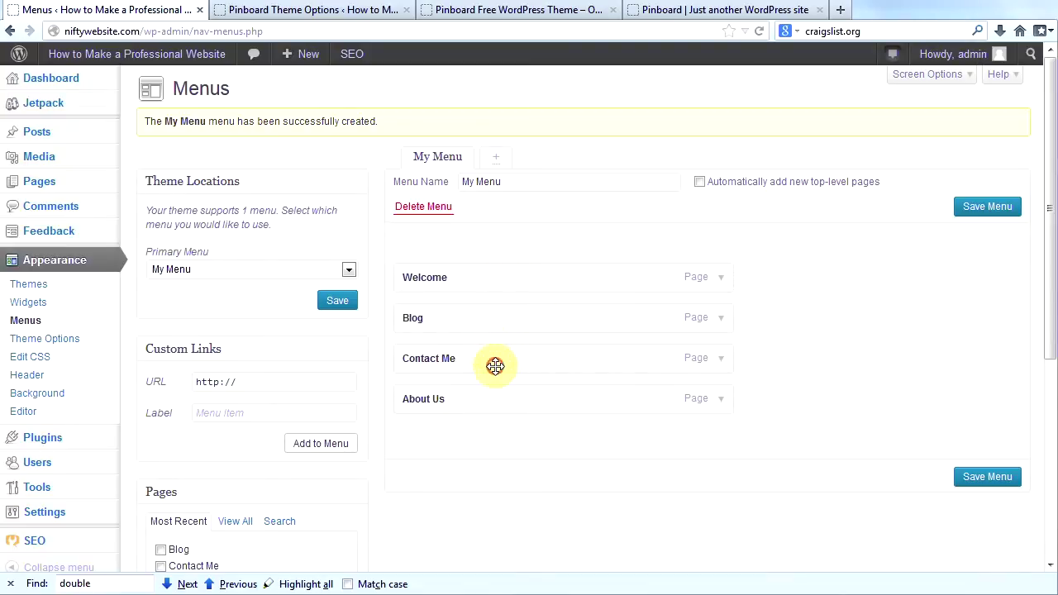
left_click_drag(495, 366, 493, 328)
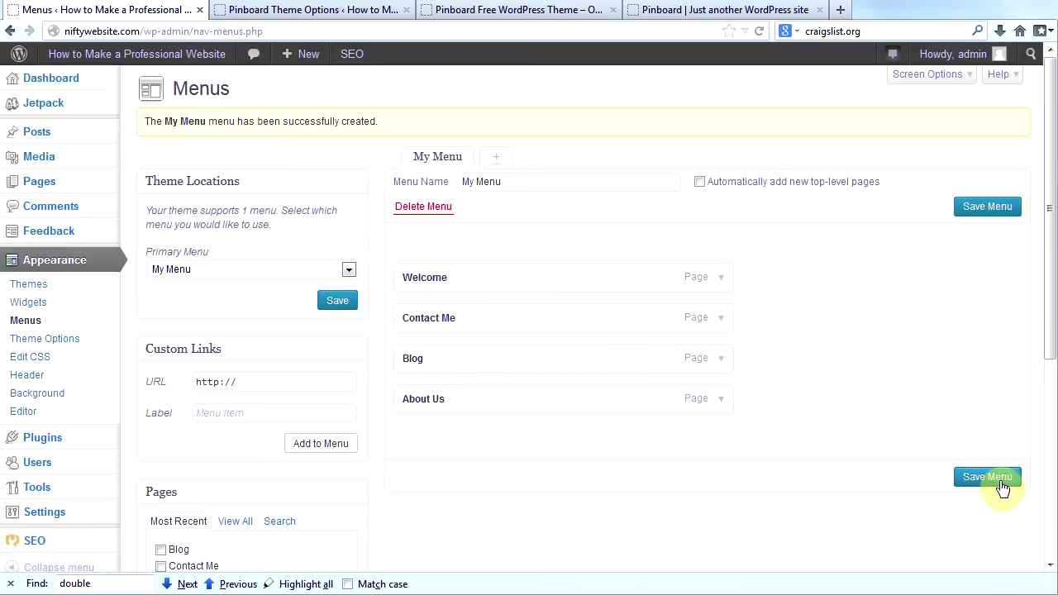
left_click(1001, 485)
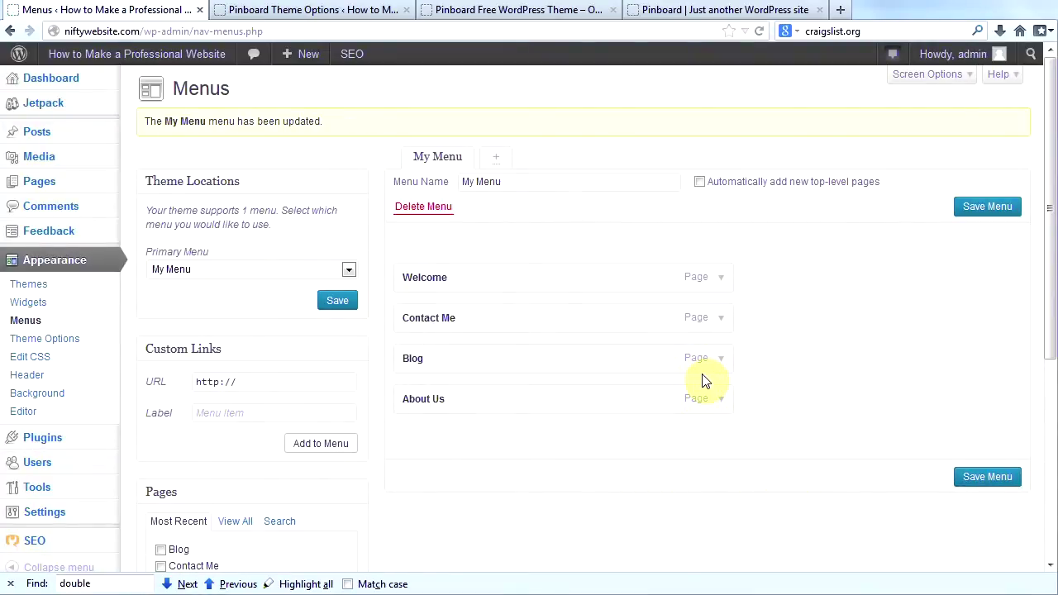
- Visit the site and check the navigation menu on the Welcome and Blog pages and the post layout below the slider
mouse_move(165, 82)
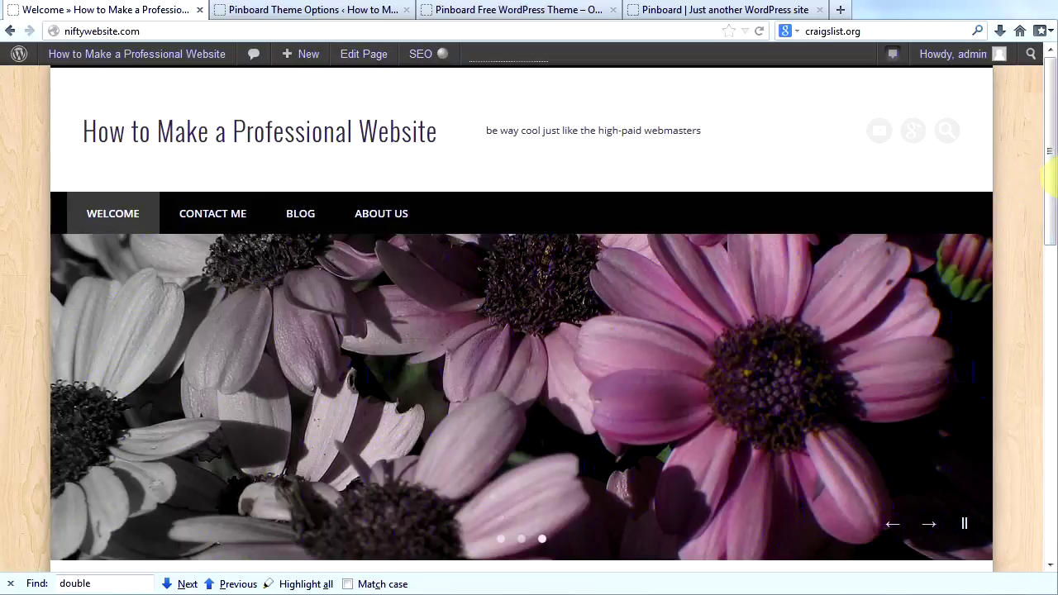
left_click_drag(1051, 174, 1051, 210)
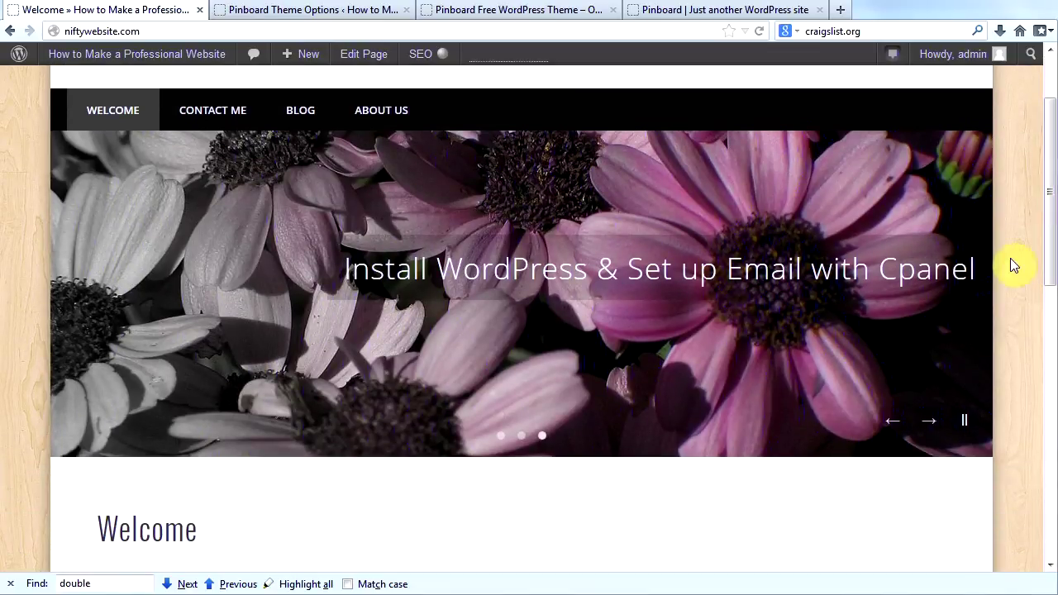
scroll(309, 237, "up", 3)
left_click(304, 220)
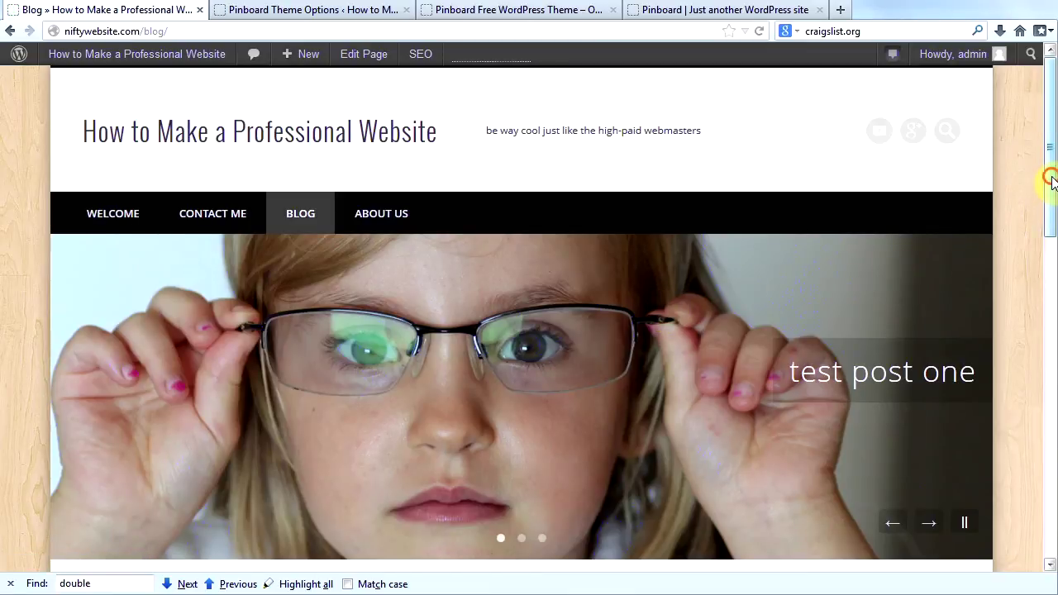
left_click_drag(1052, 180, 1052, 361)
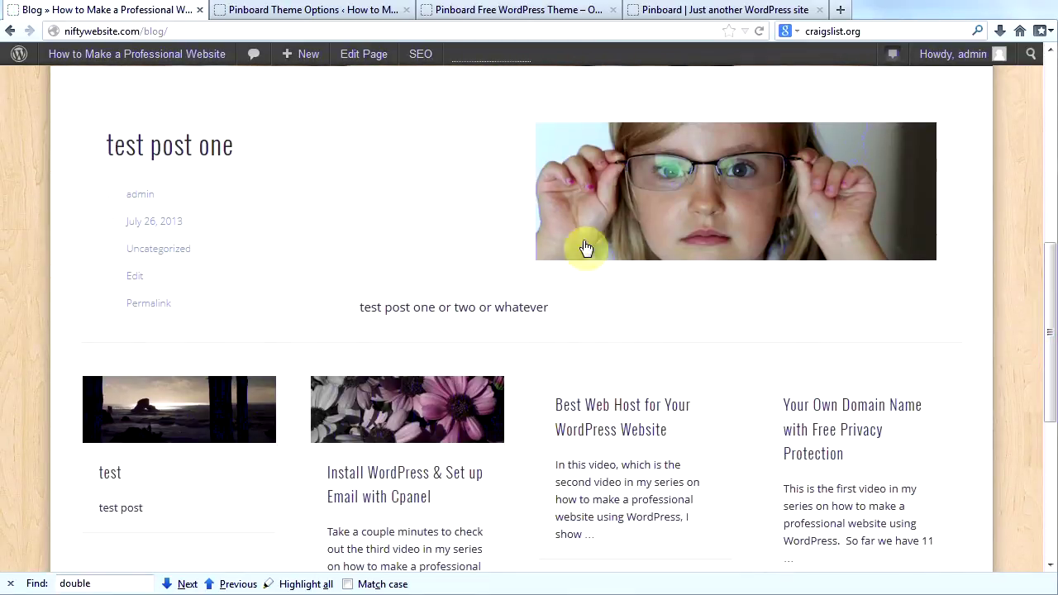
scroll(1055, 281, "down", 3)
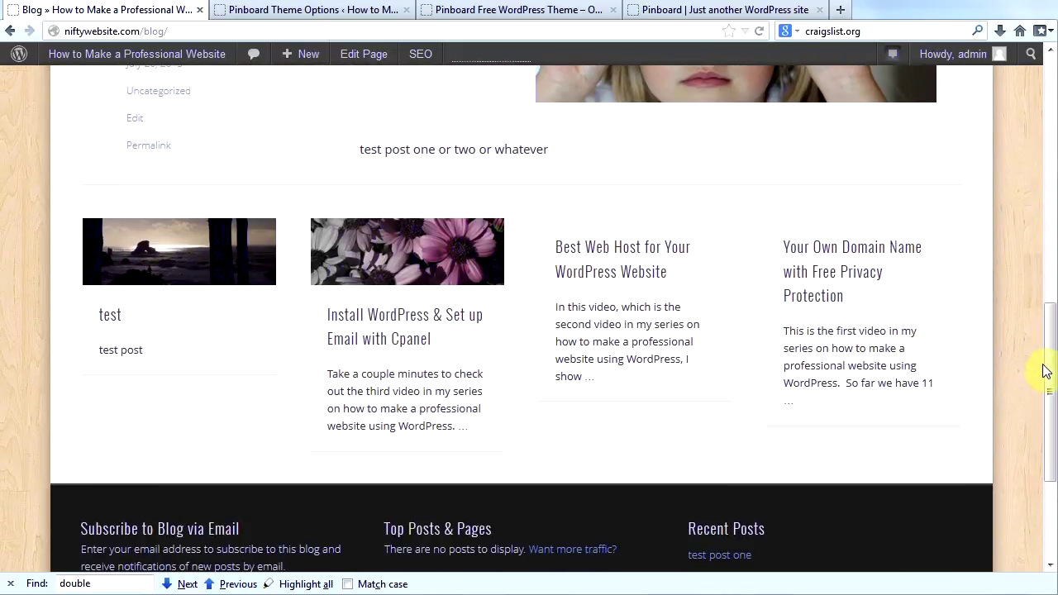
scroll(1049, 363, "down", 3)
scroll(1047, 356, "up", 3)
scroll(1044, 389, "up", 15)
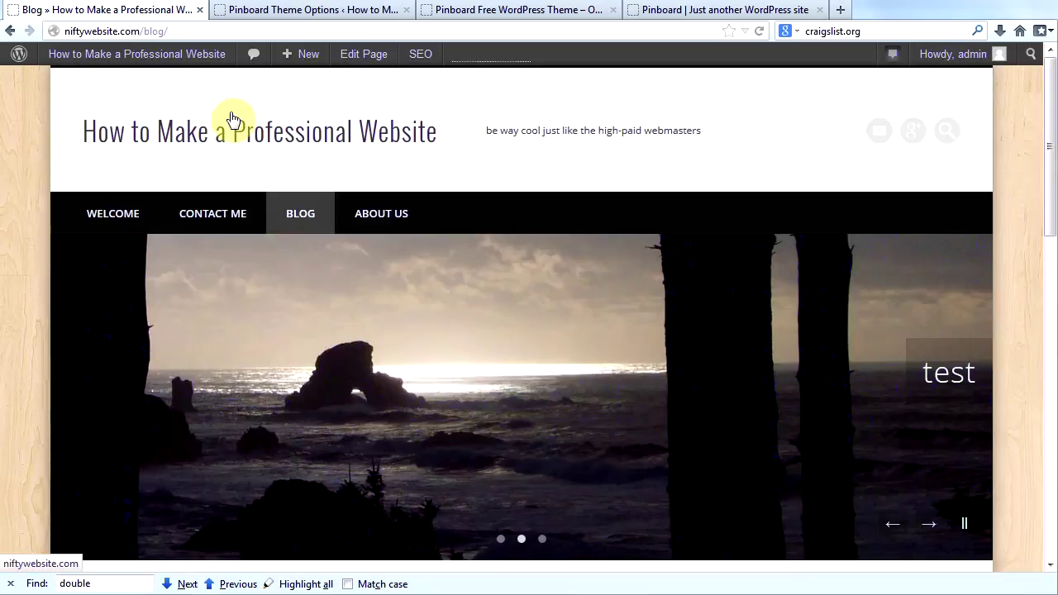